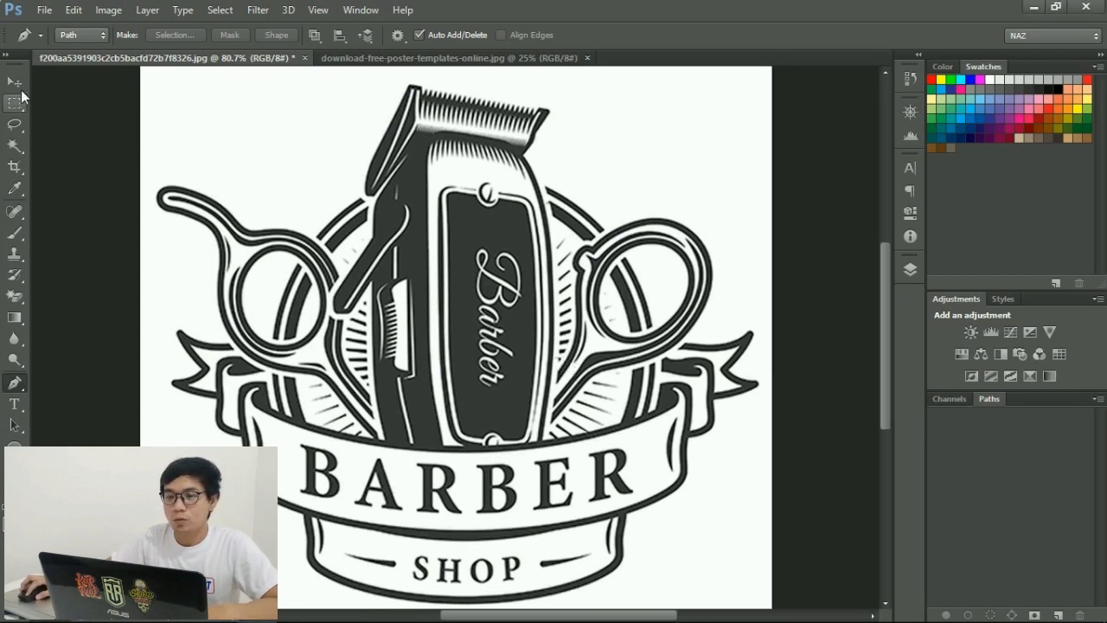
left_click(25, 84)
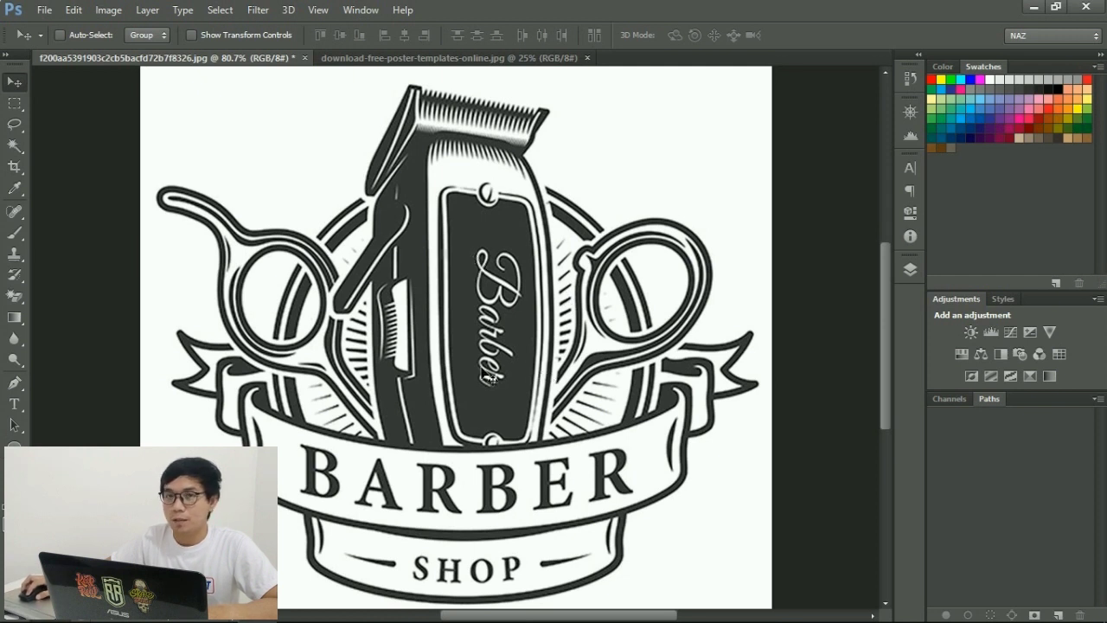
scroll(471, 373, "up", 1)
scroll(467, 377, "up", 2)
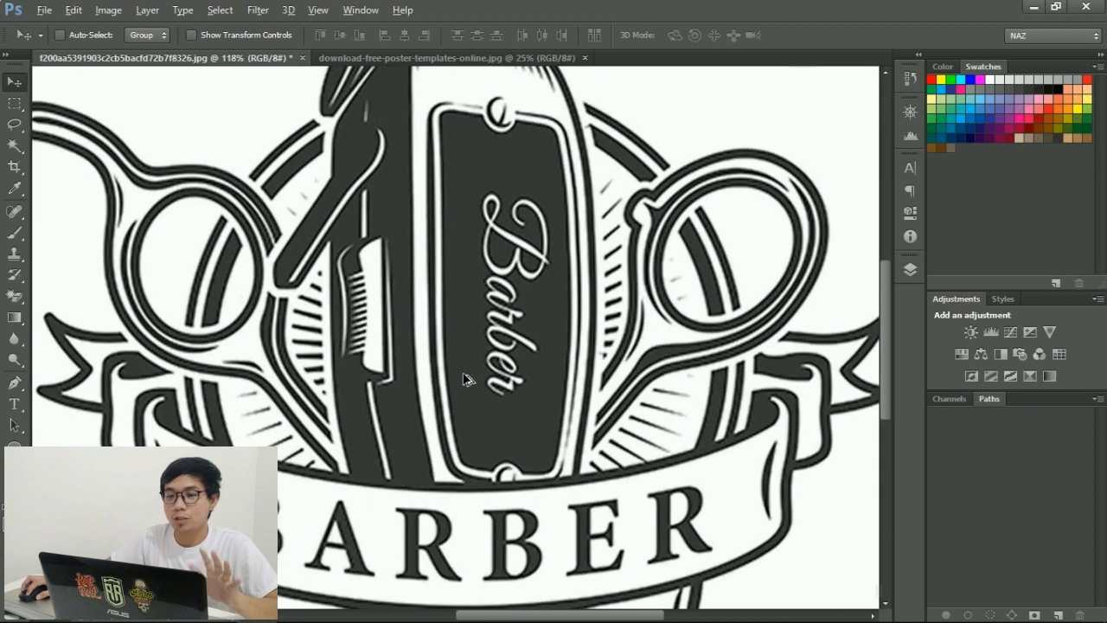
scroll(466, 379, "up", 1)
scroll(463, 380, "up", 1)
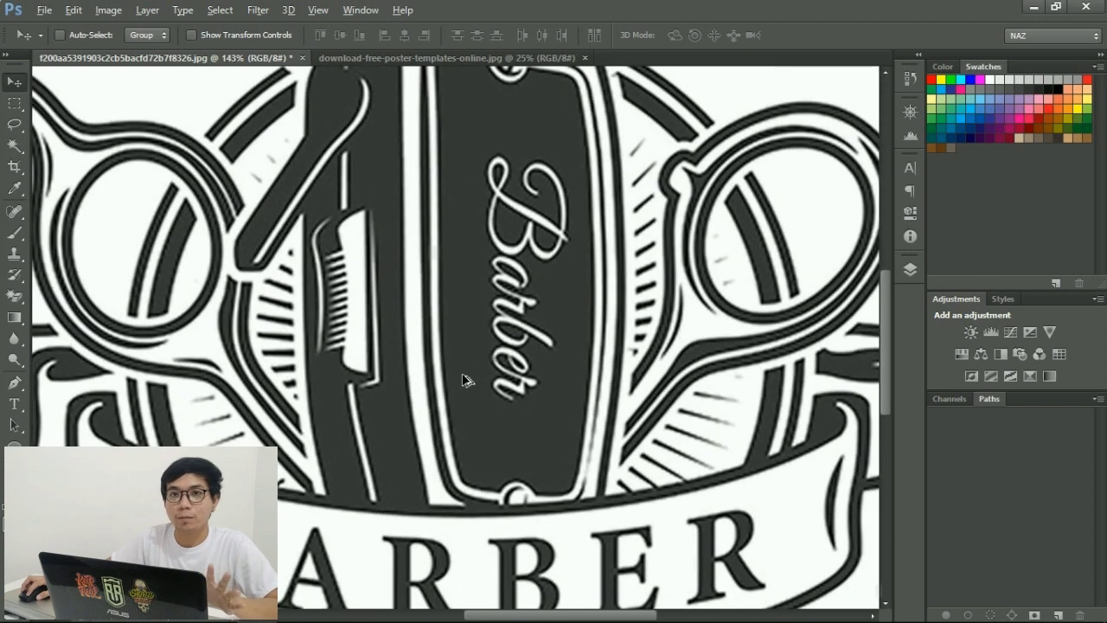
scroll(463, 381, "up", 1)
scroll(463, 380, "down", 2)
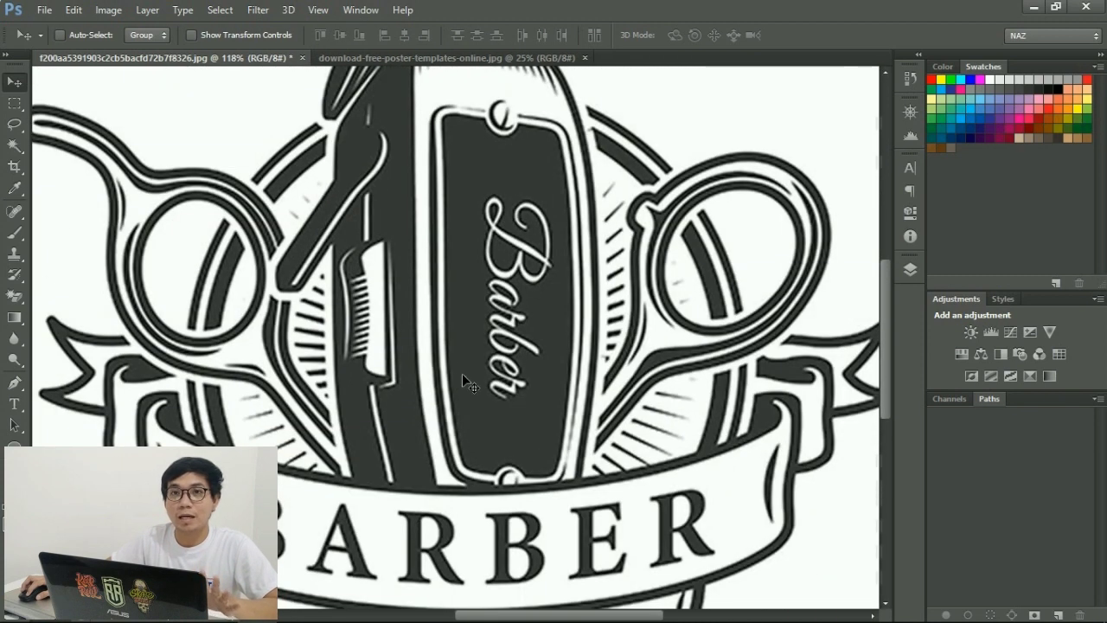
scroll(462, 373, "down", 2)
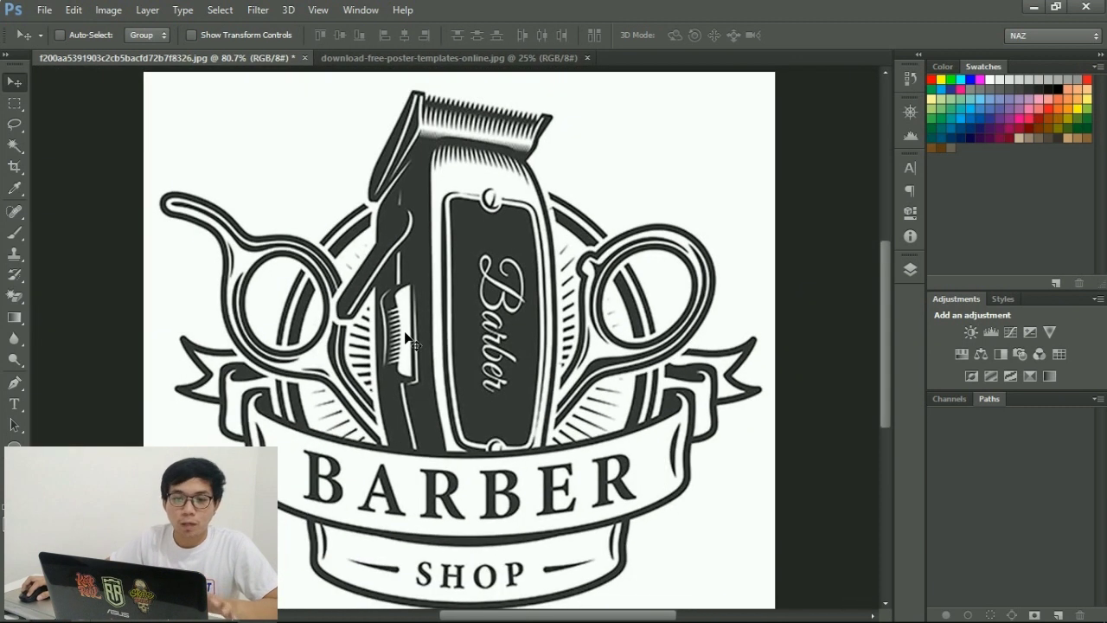
key("p")
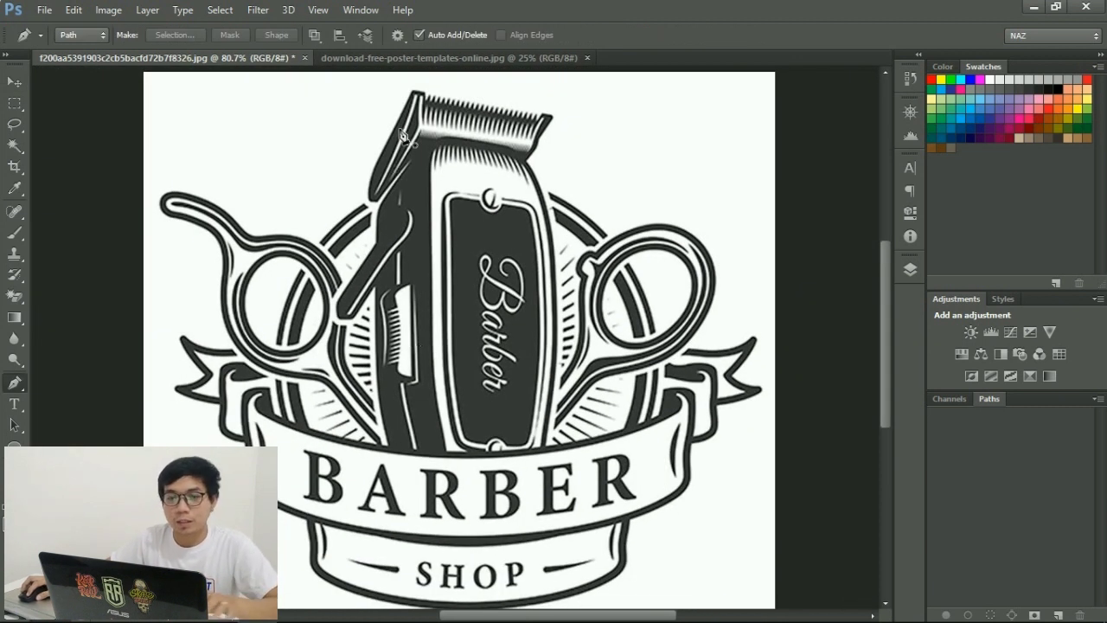
left_click(405, 98)
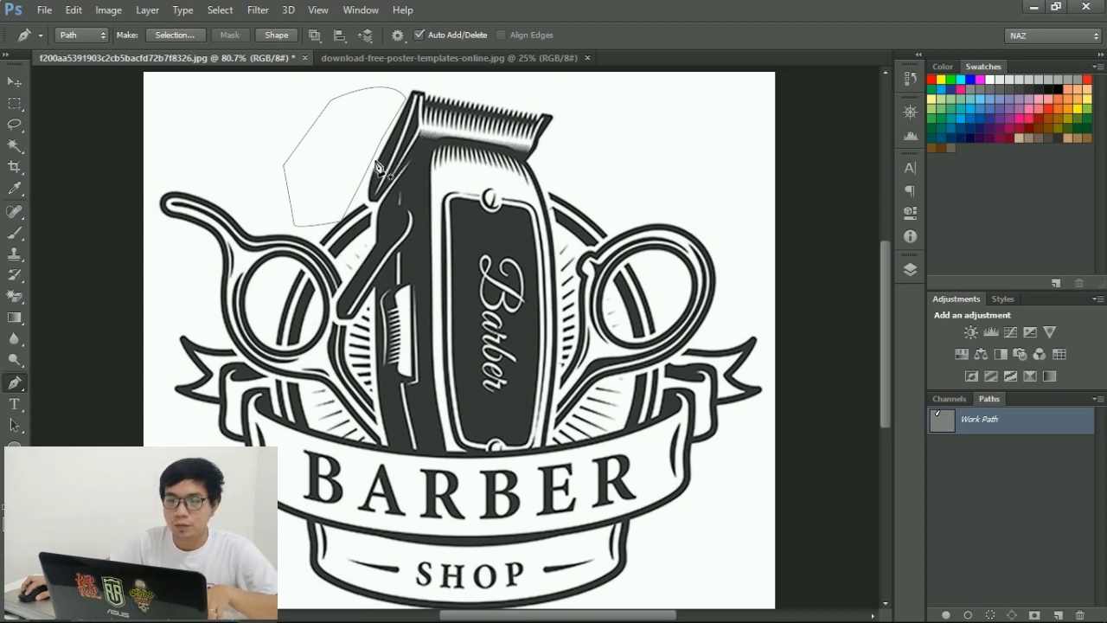
key("Return")
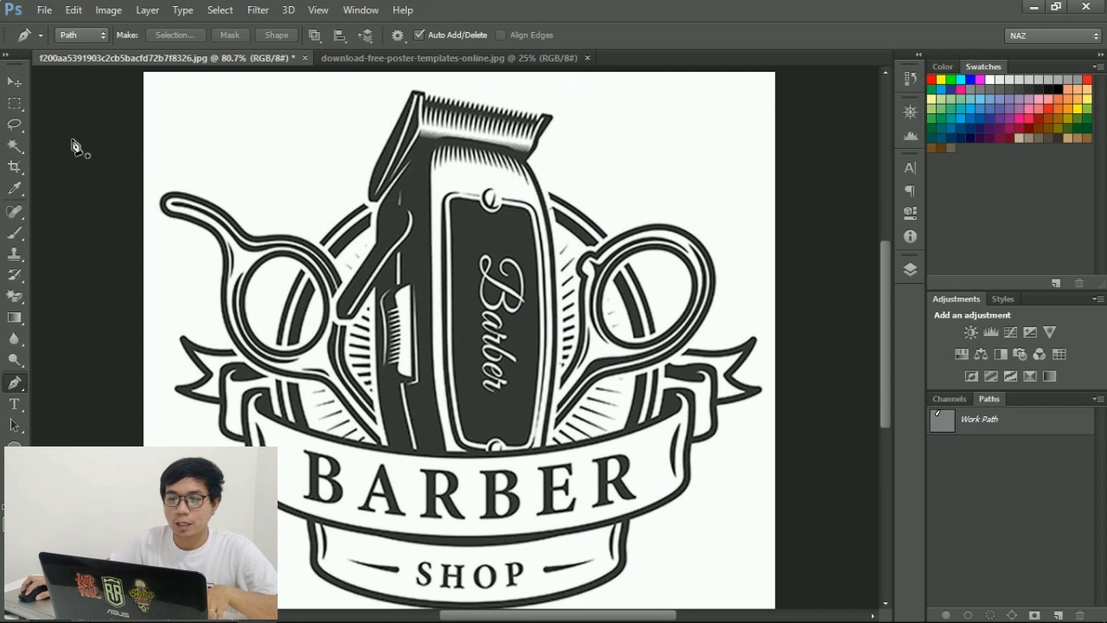
left_click(14, 146)
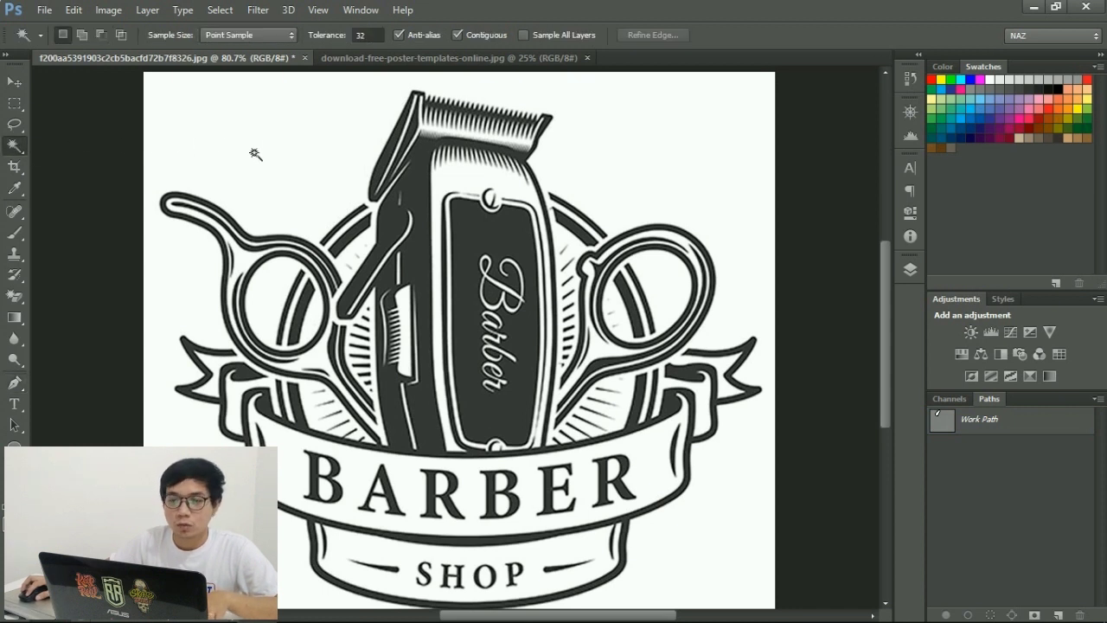
left_click(304, 169)
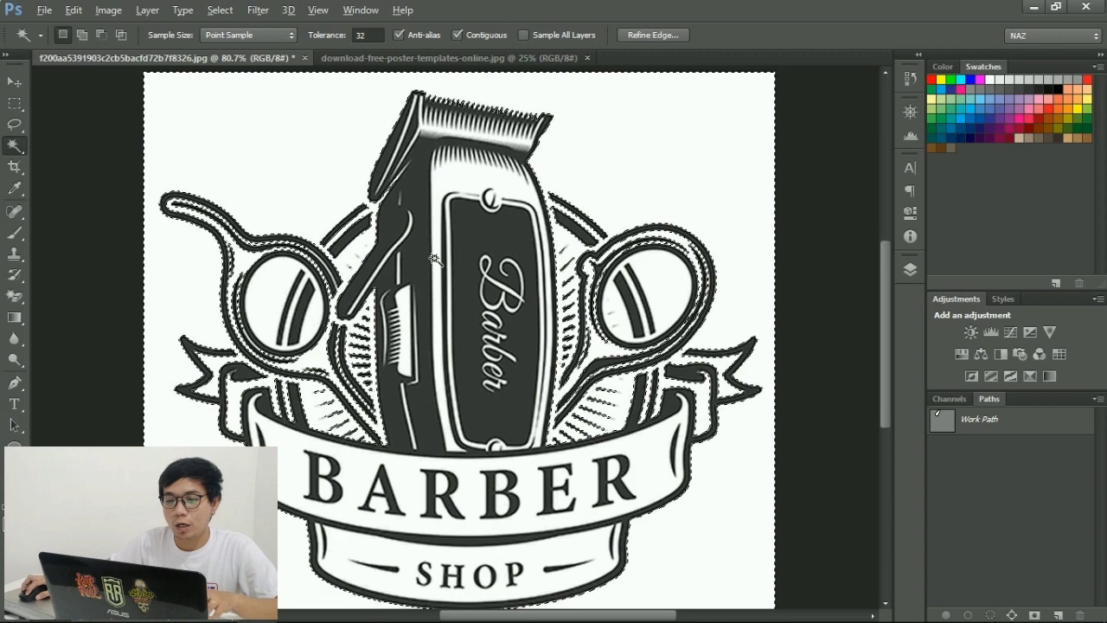
scroll(435, 258, "up", 2)
scroll(435, 258, "up", 1)
scroll(434, 258, "up", 1)
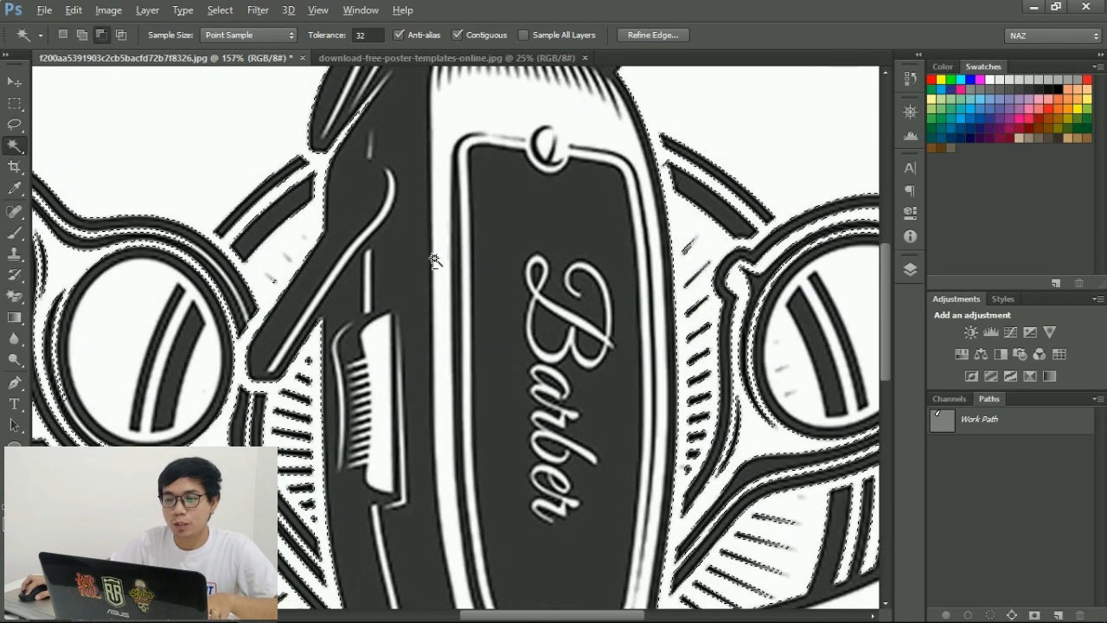
left_click(430, 289, "shift")
left_click(363, 307, "shift")
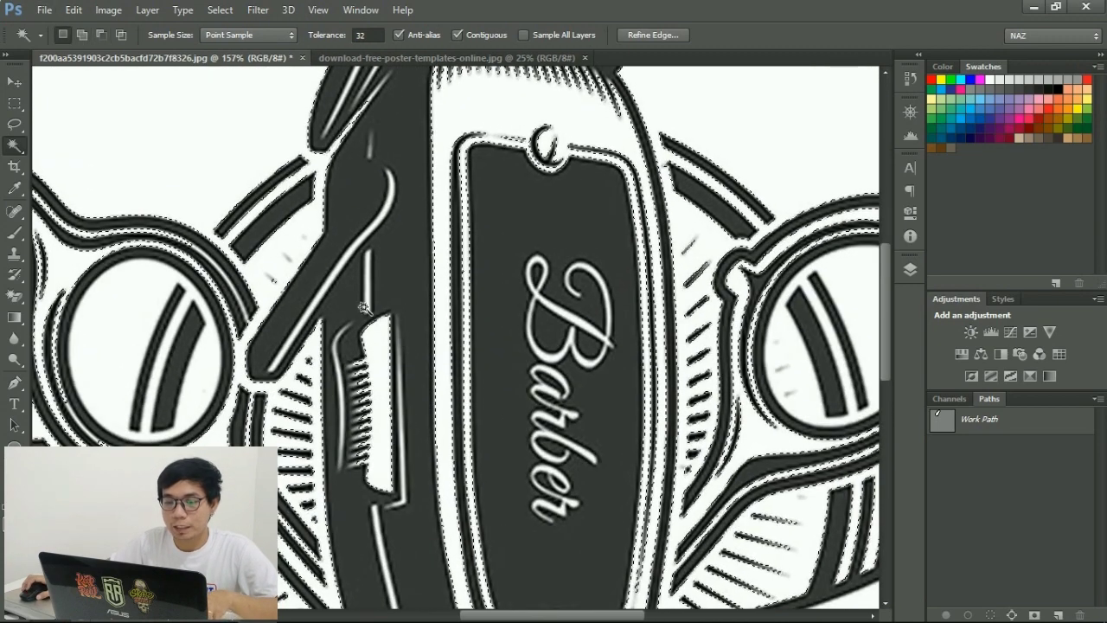
scroll(363, 307, "up", 1)
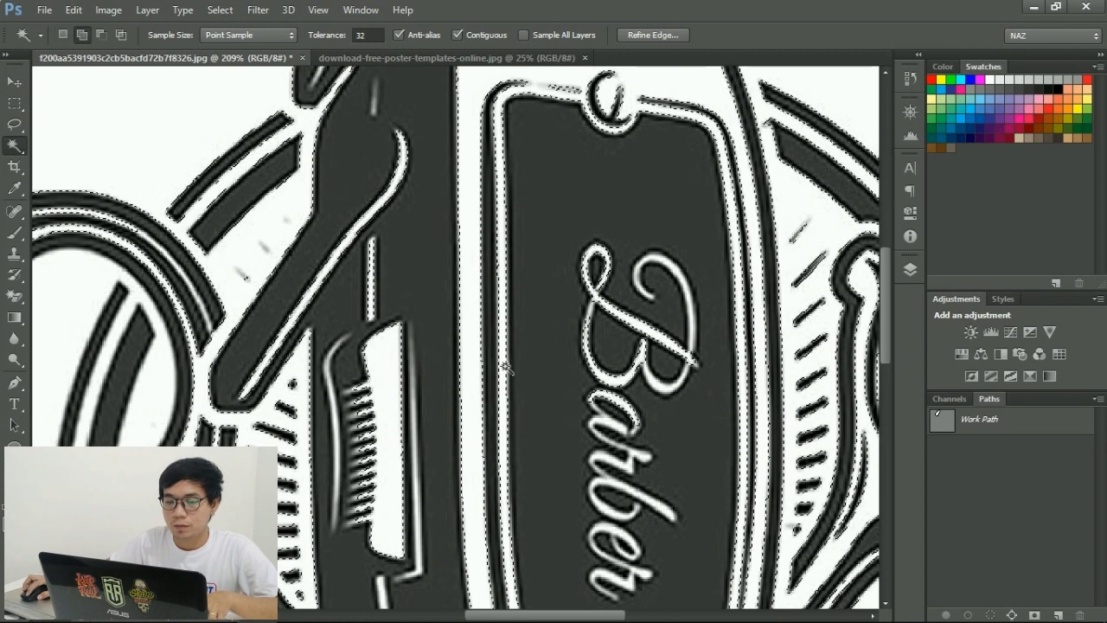
scroll(435, 338, "down", 1)
scroll(435, 338, "down", 1)
scroll(435, 338, "down", 1)
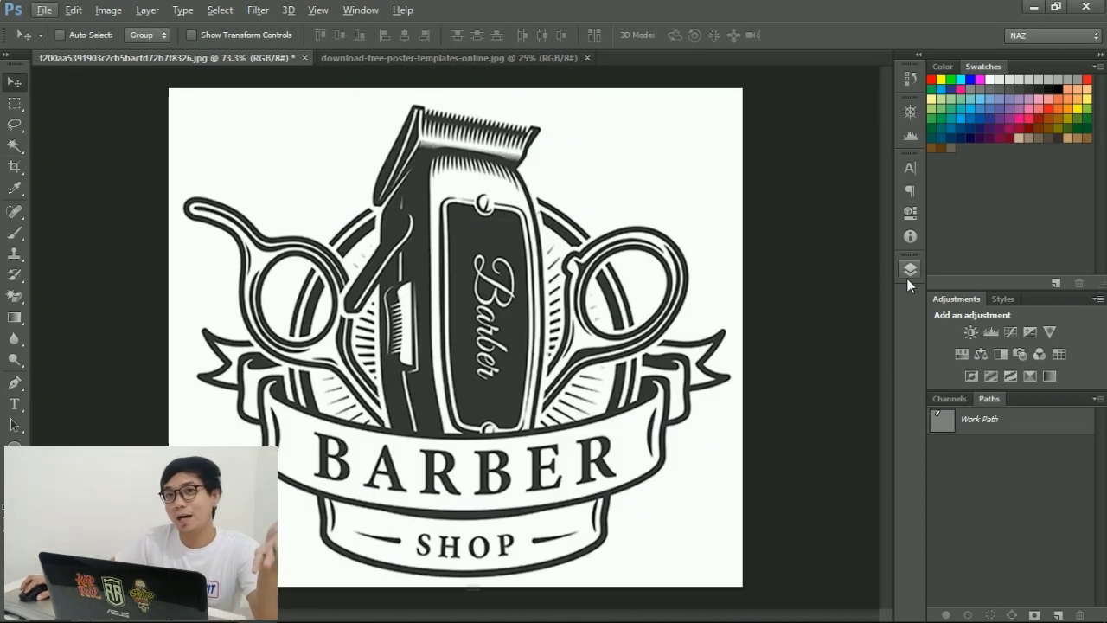
Float the Layers panel on its own, showing the Background layer, and move it left
left_click_drag(911, 255, 1014, 397)
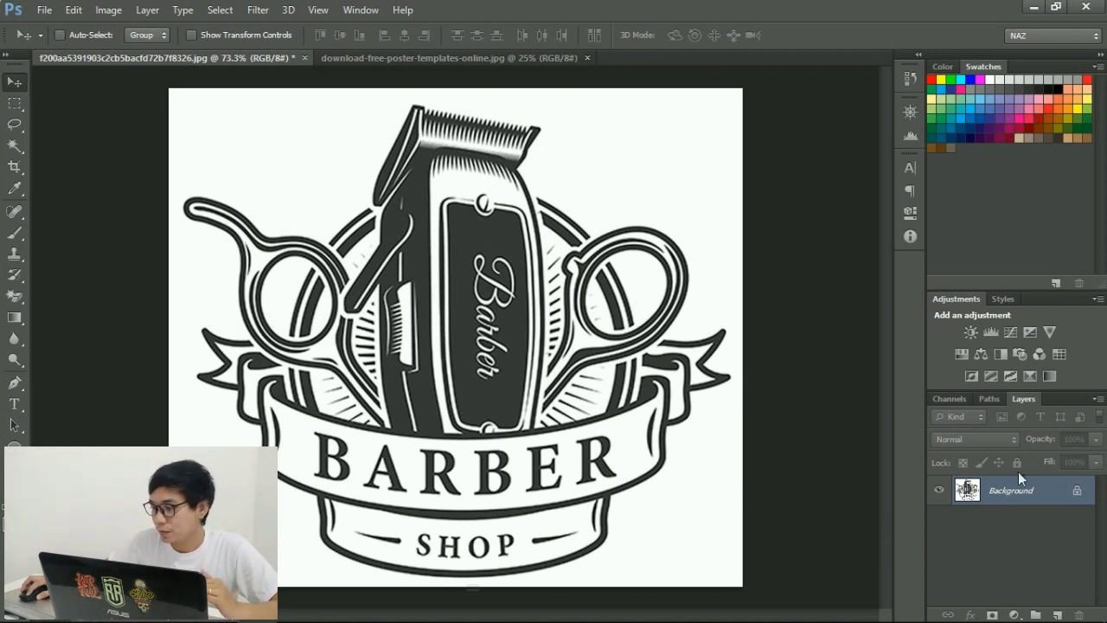
mouse_move(1026, 401)
left_mouse_down()
mouse_move(693, 113)
mouse_move(733, 134)
left_mouse_up()
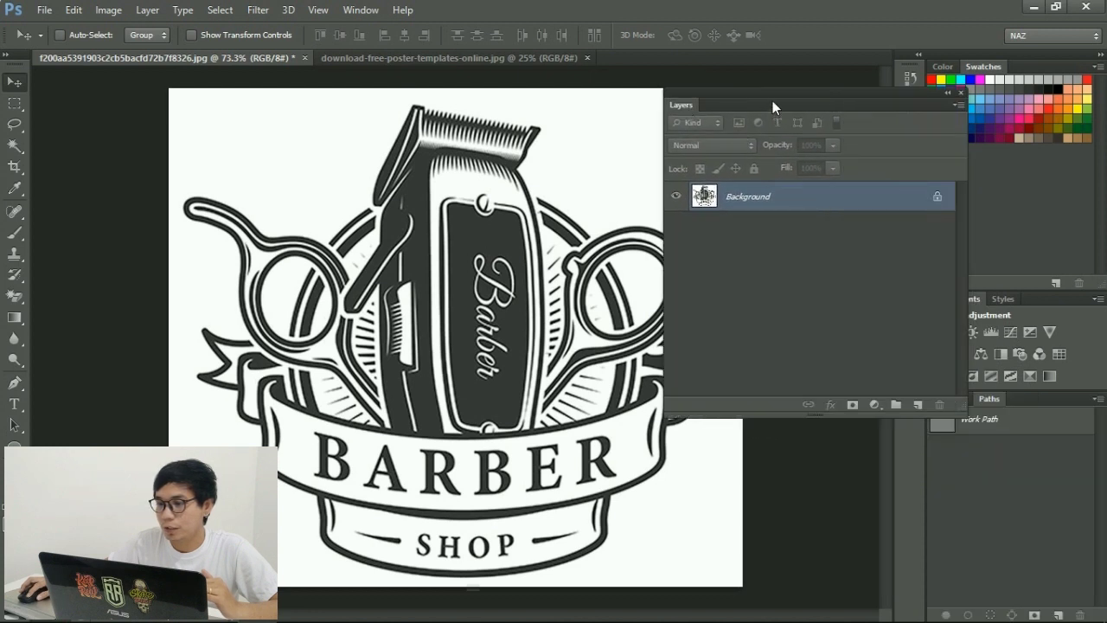
left_click_drag(758, 95, 645, 85)
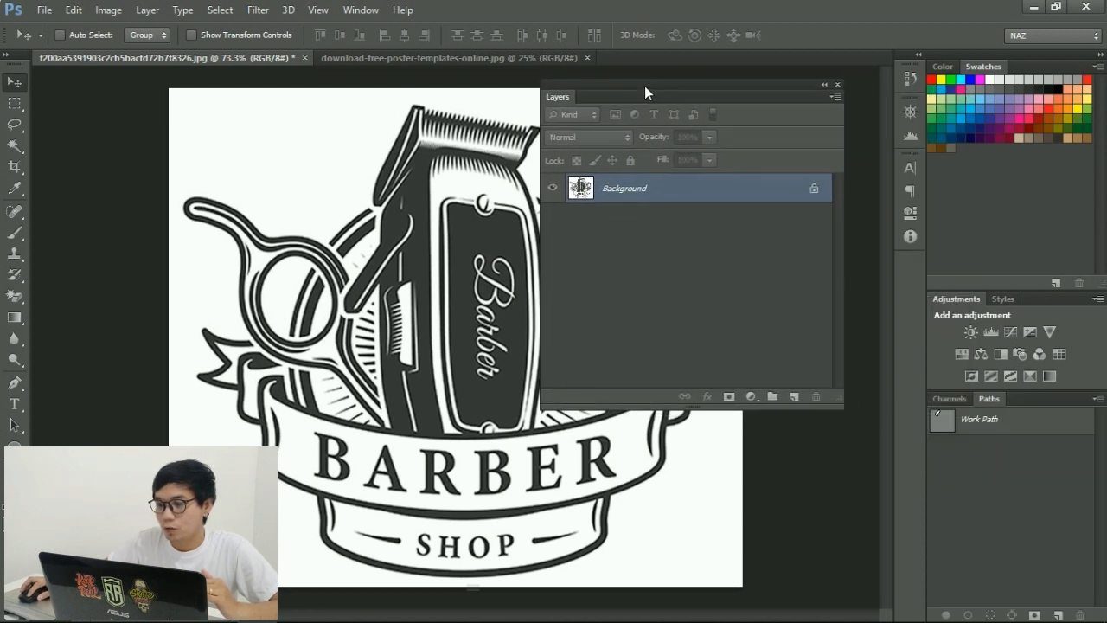
Convert the locked Background layer into an editable layer named Layer 0
double_click(613, 189)
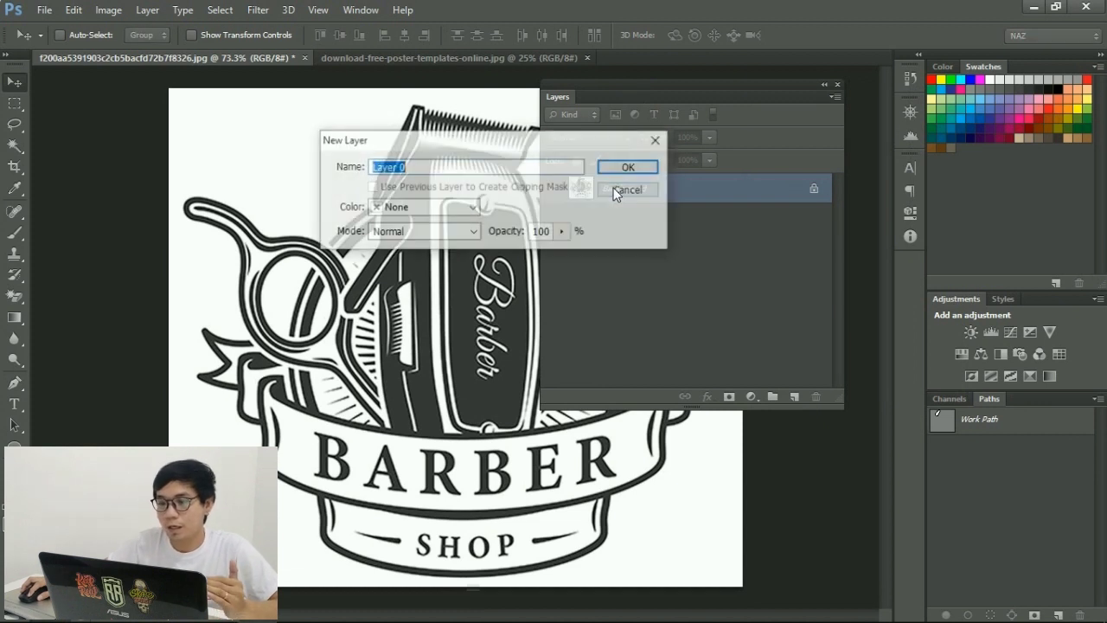
left_click_drag(521, 145, 467, 161)
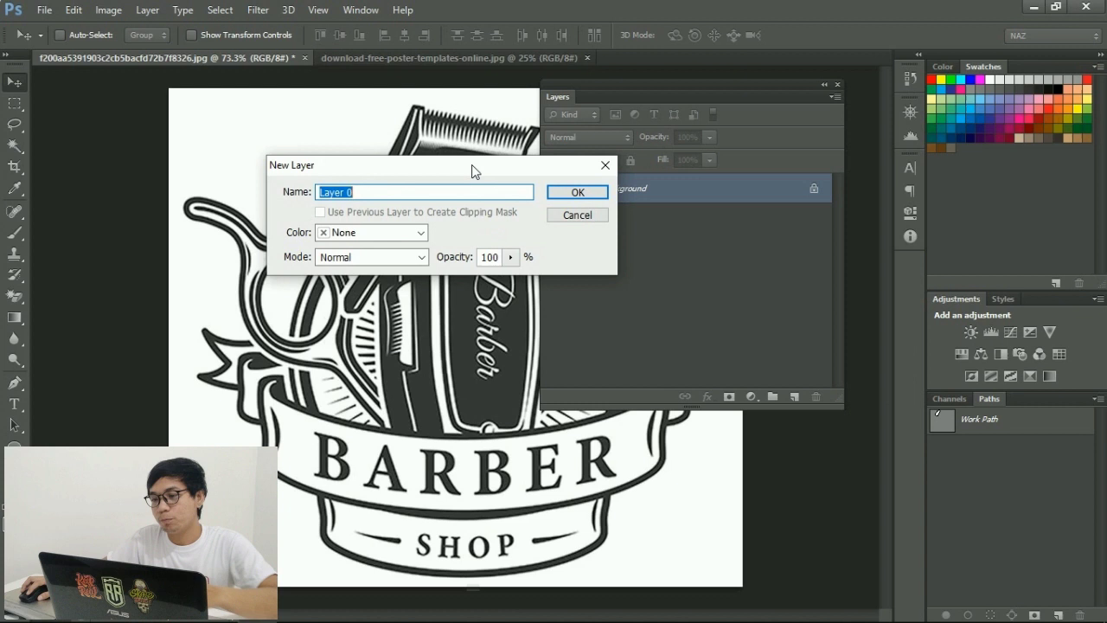
left_click(567, 191)
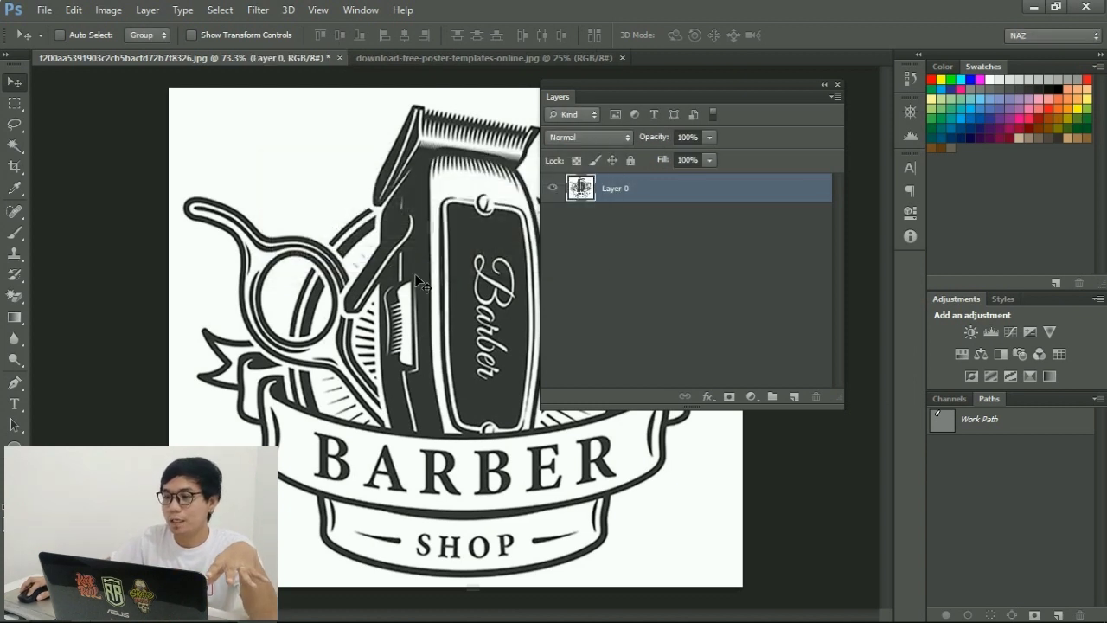
mouse_move(420, 268)
left_mouse_down()
mouse_move(440, 301)
mouse_move(425, 266)
left_mouse_up()
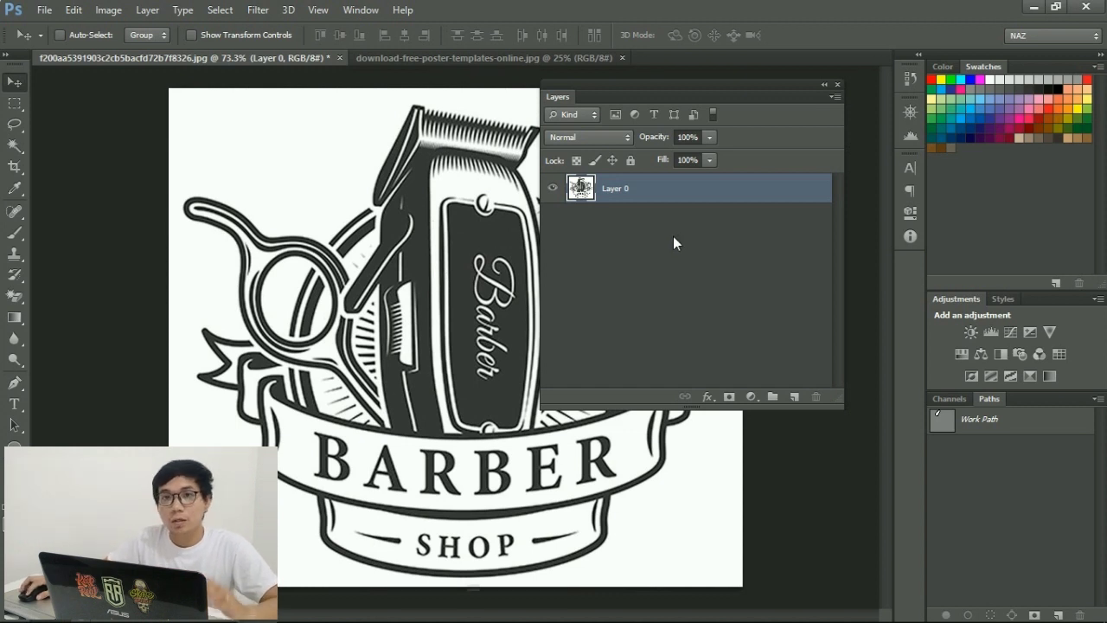
Reselect Layer 0 and bring up its fx layer-style menu
left_click(615, 238)
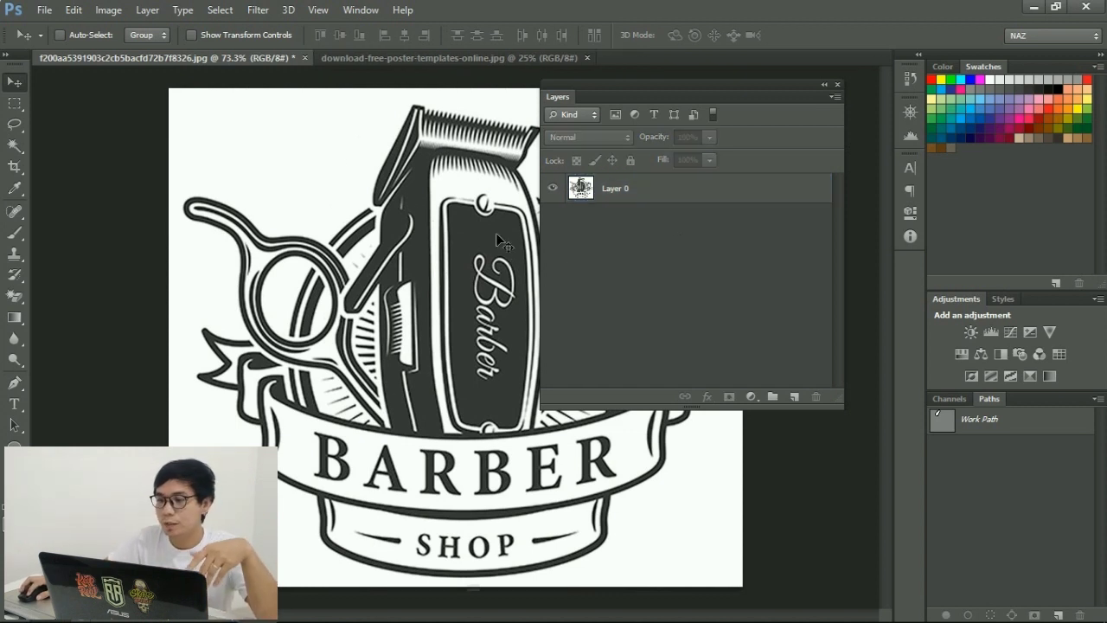
left_click(641, 190)
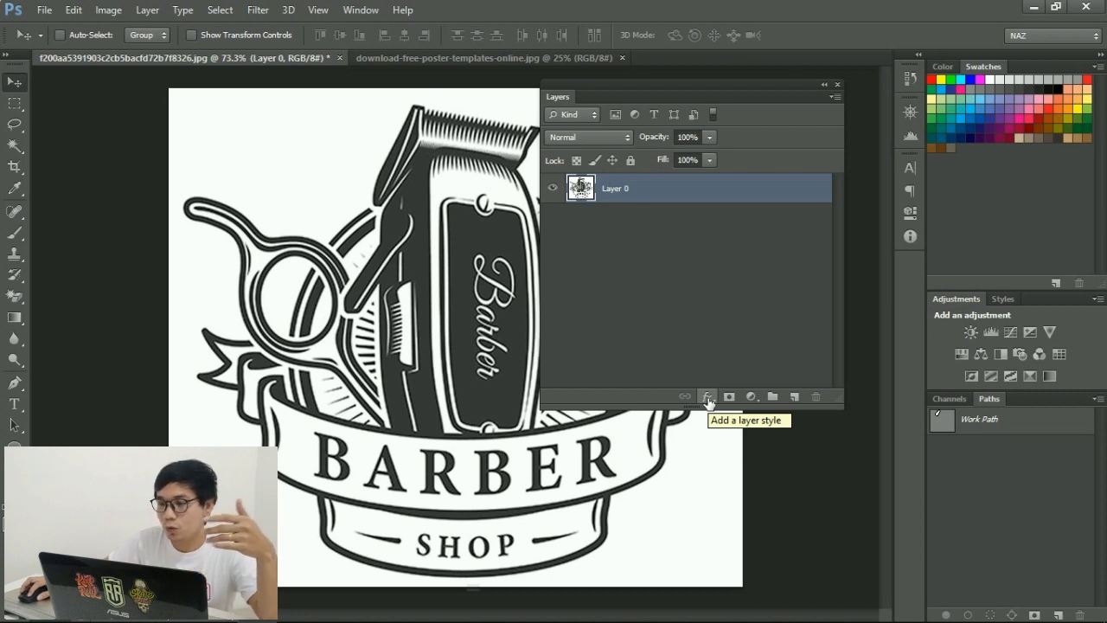
left_click(707, 397)
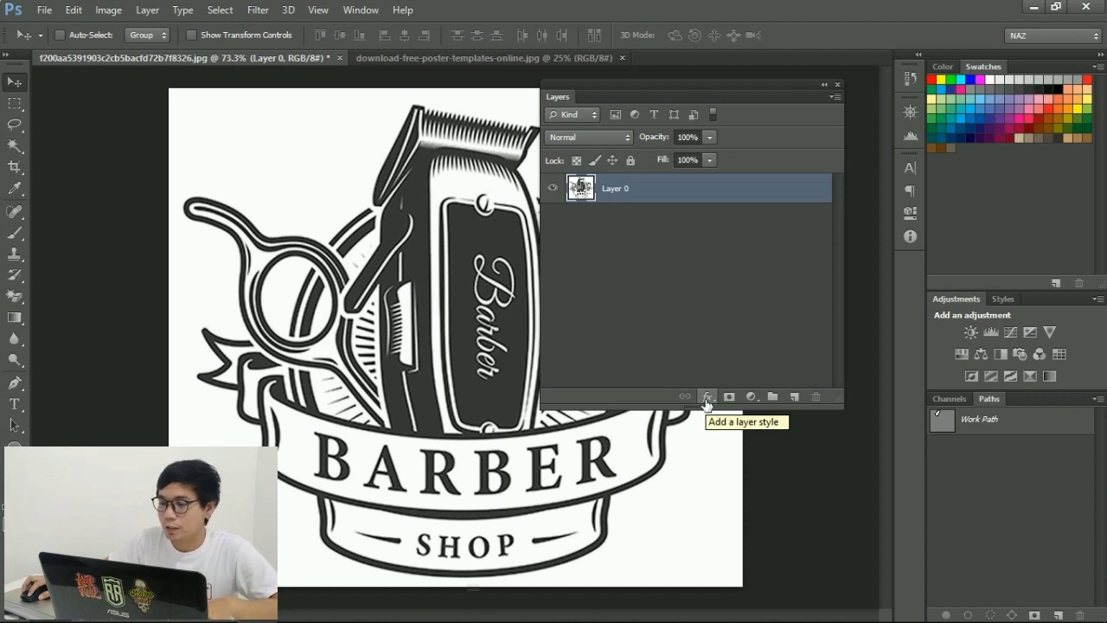
left_click(707, 397)
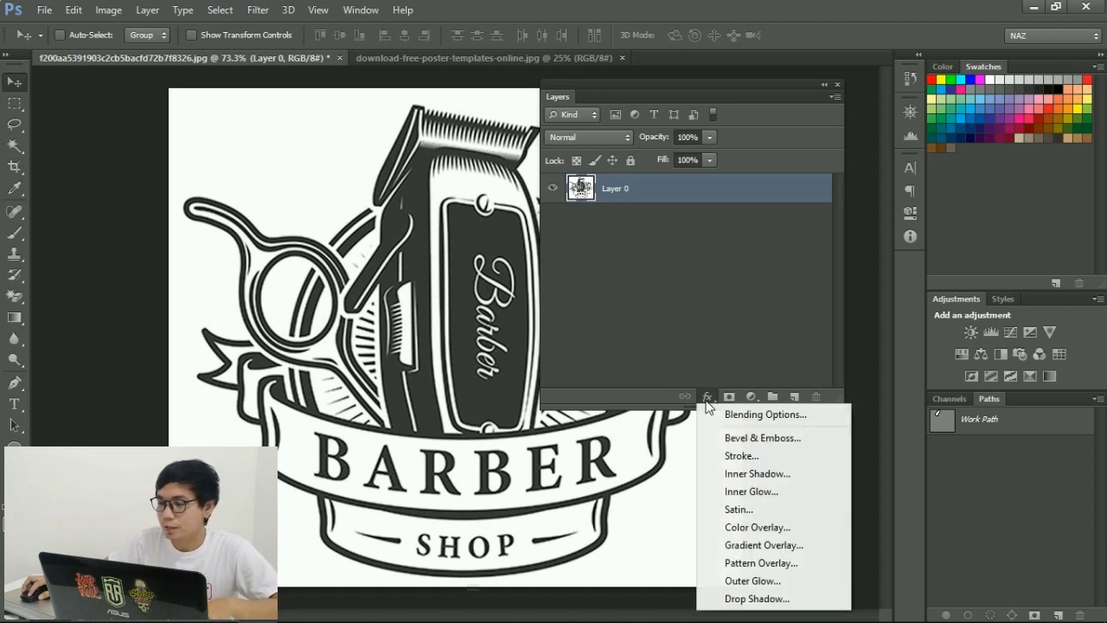
In Blending Options, set the Blend If white slider to about 209 to remove the white background
left_click(761, 417)
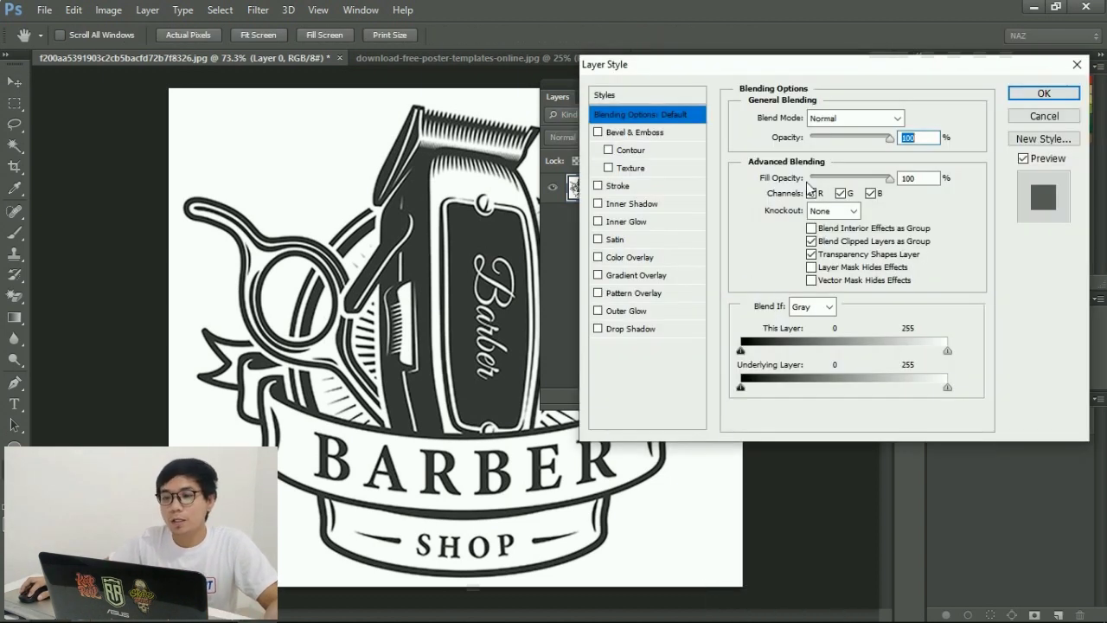
mouse_move(843, 76)
left_mouse_down()
mouse_move(811, 87)
mouse_move(837, 104)
mouse_move(857, 99)
left_mouse_up()
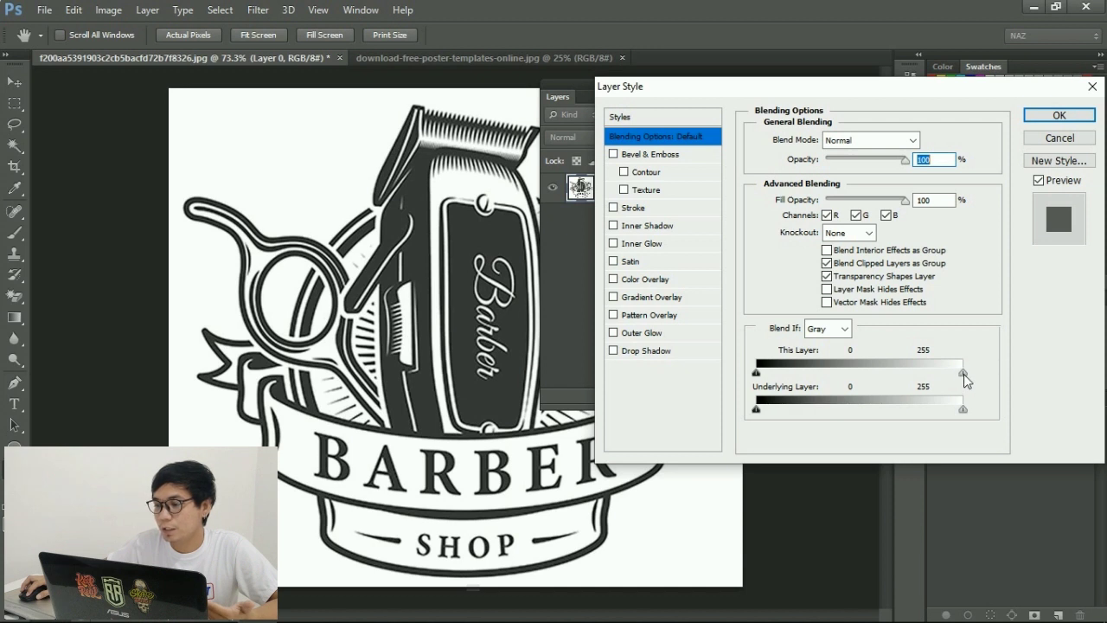
mouse_move(962, 373)
left_mouse_down()
mouse_move(983, 377)
mouse_move(953, 374)
left_mouse_up()
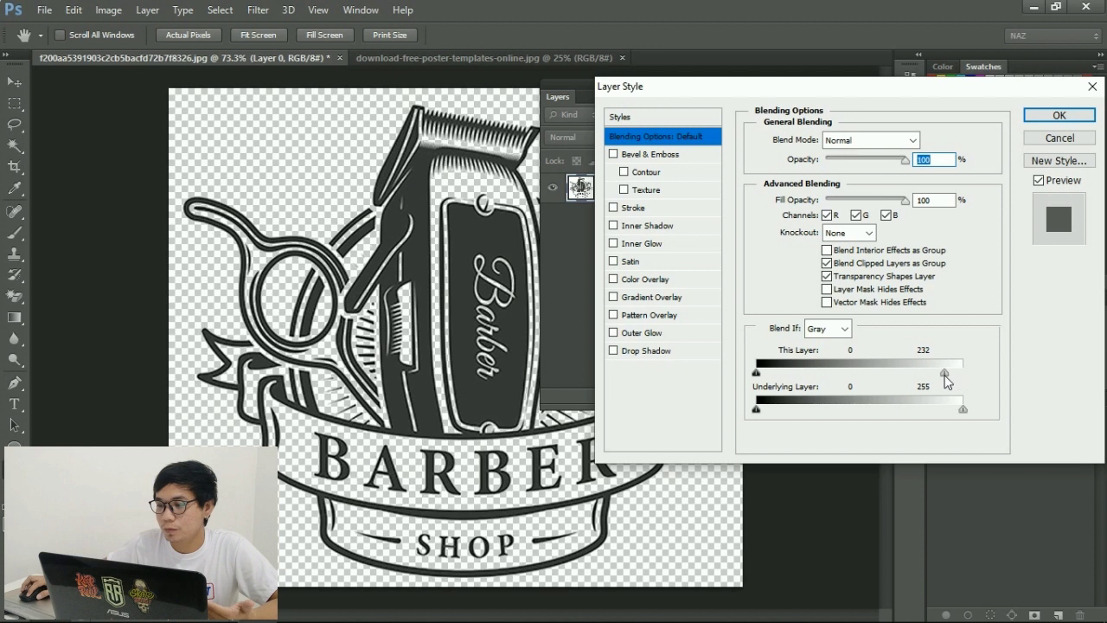
mouse_move(941, 378)
left_mouse_down()
mouse_move(966, 372)
mouse_move(934, 379)
left_mouse_up()
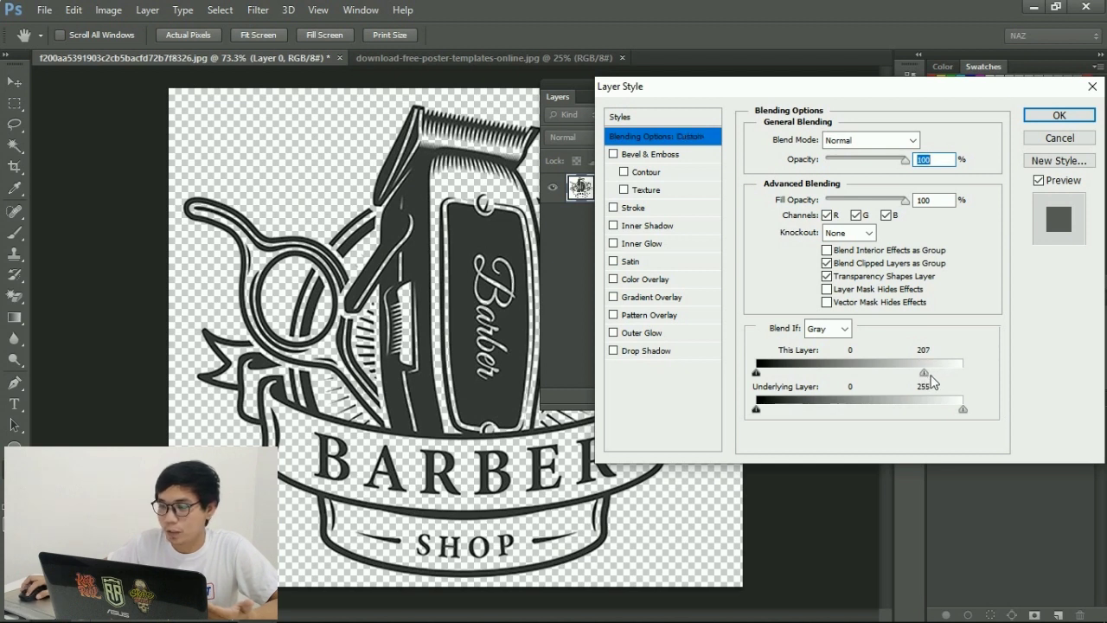
left_click_drag(929, 380, 930, 380)
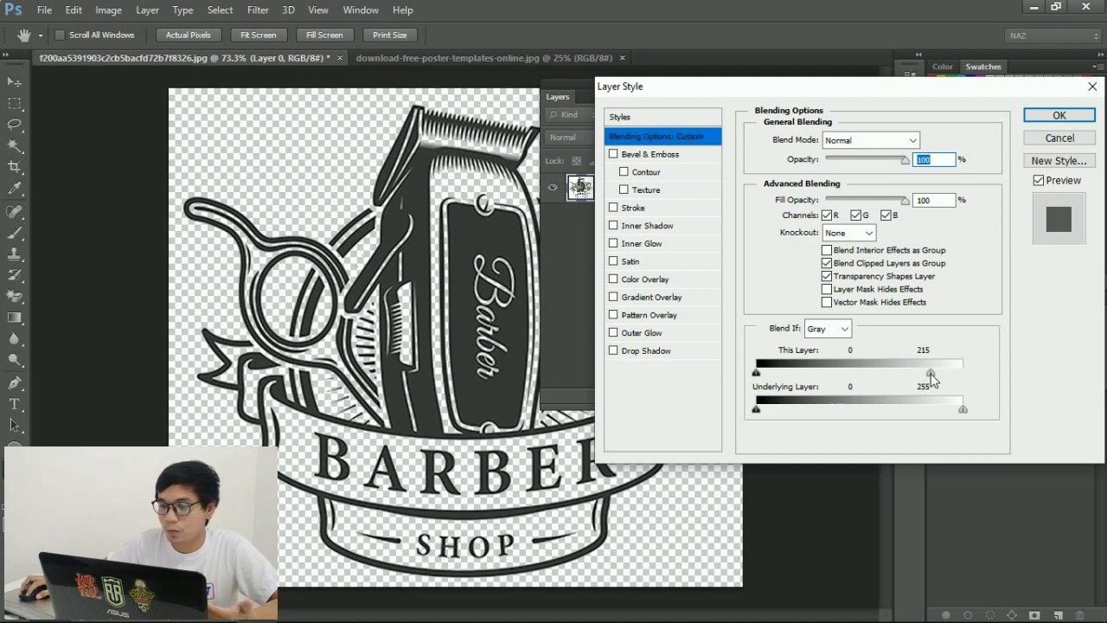
left_click_drag(926, 375, 925, 374)
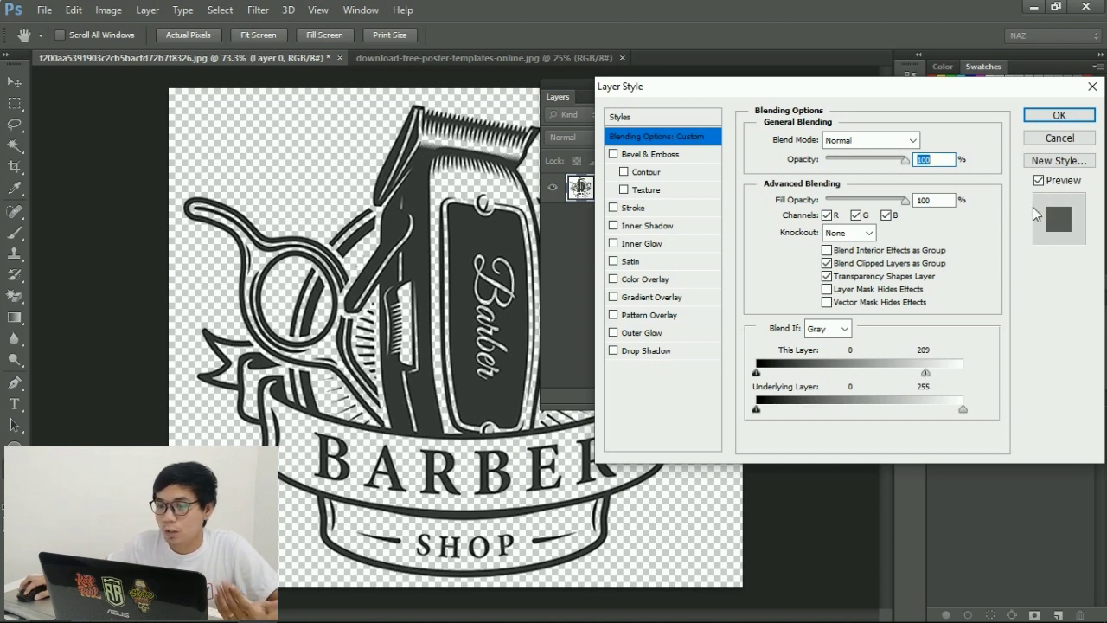
left_click(1060, 115)
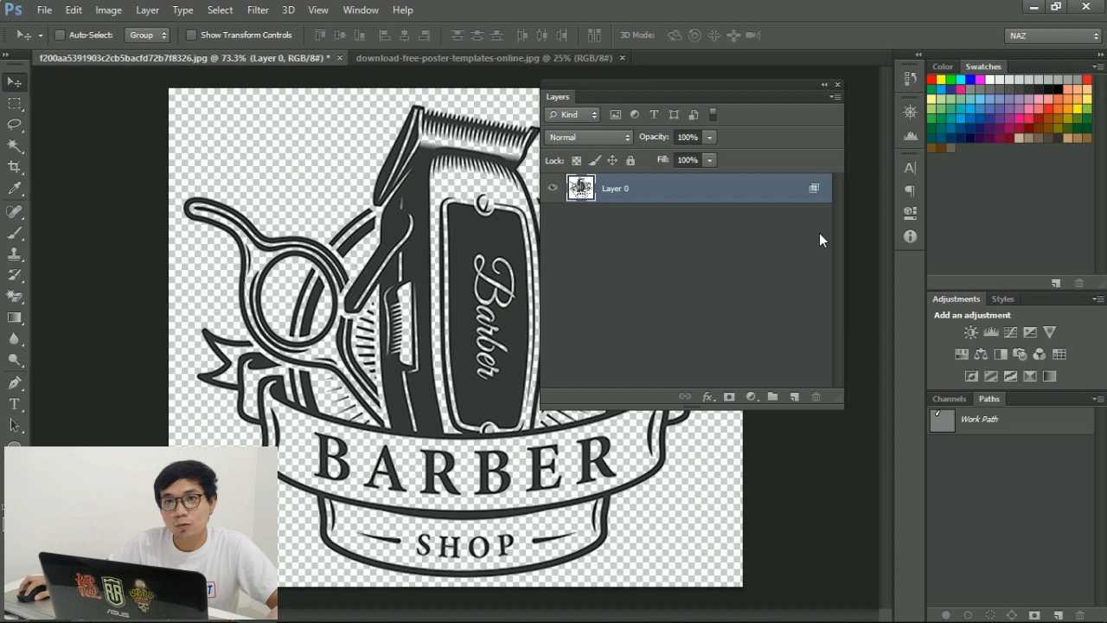
Collapse the Layers panel beside the right dock and show the poster template document
left_click(821, 85)
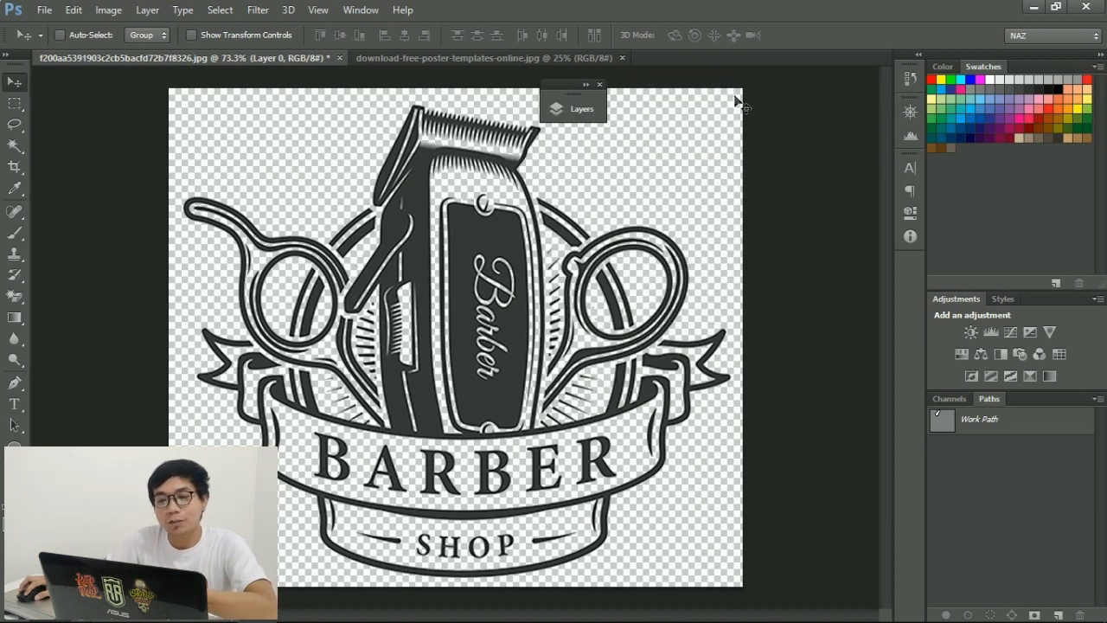
left_click_drag(571, 103, 835, 102)
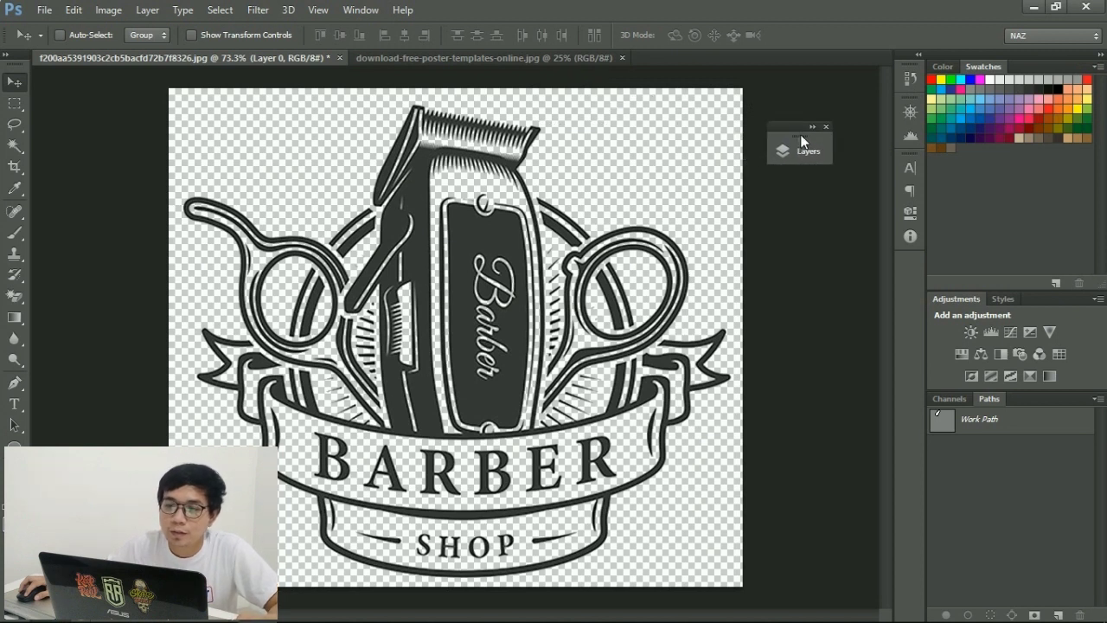
left_click(519, 58)
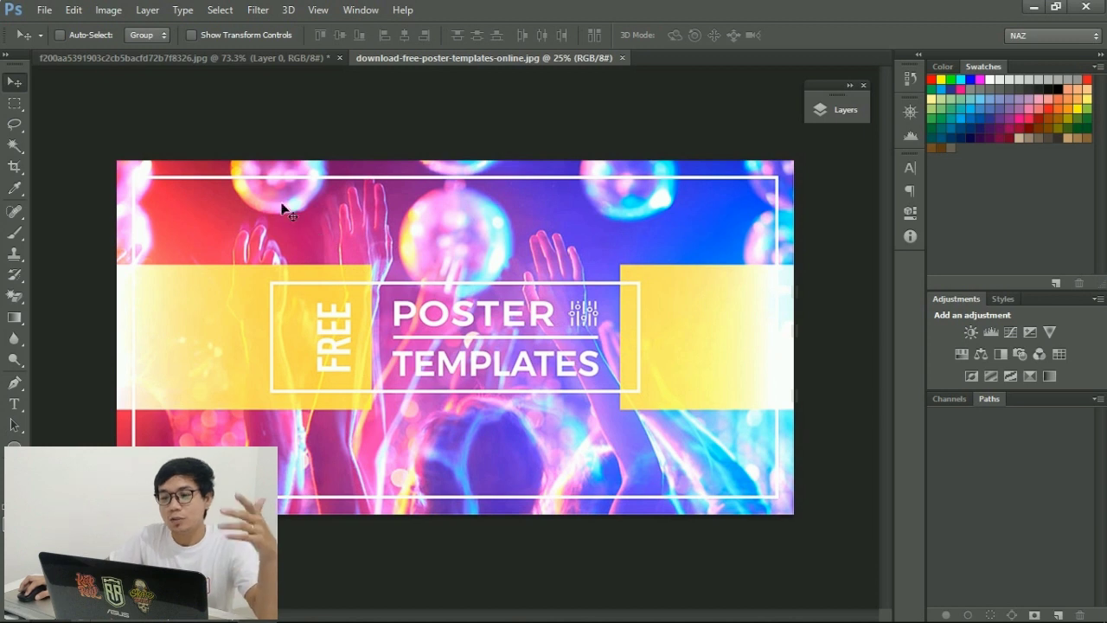
Drag the barber logo from its tab onto the poster template as Layer 1
left_click(202, 60)
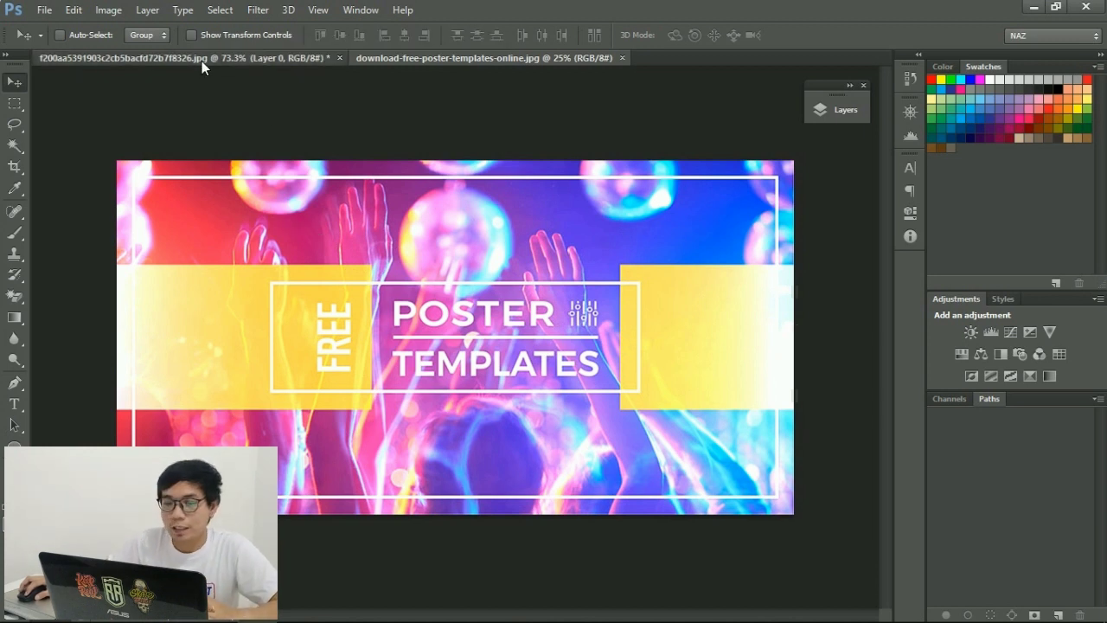
mouse_move(414, 199)
left_mouse_down()
mouse_move(442, 232)
mouse_move(412, 195)
left_mouse_up()
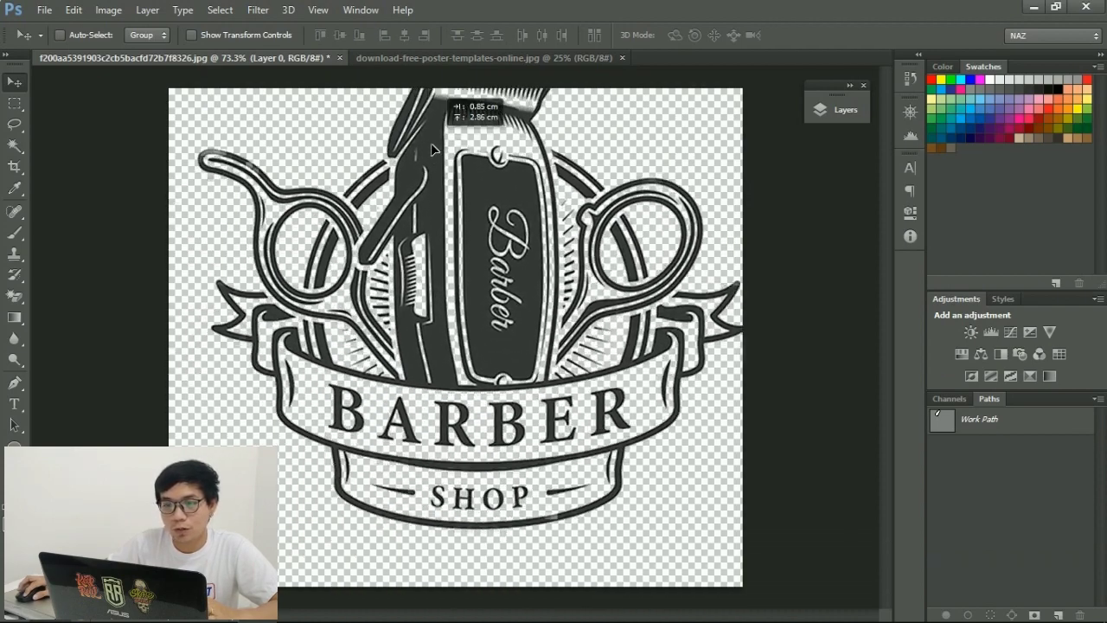
mouse_move(412, 194)
left_mouse_down()
mouse_move(463, 63)
mouse_move(456, 139)
left_mouse_up()
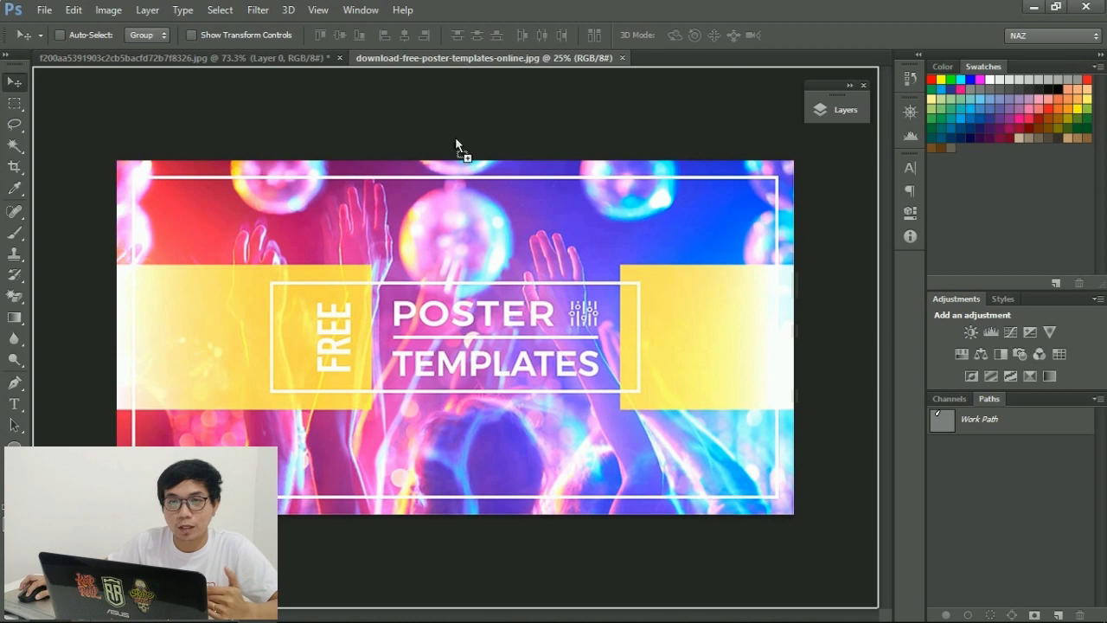
mouse_move(471, 316)
left_mouse_down()
mouse_move(532, 302)
mouse_move(471, 307)
left_mouse_up()
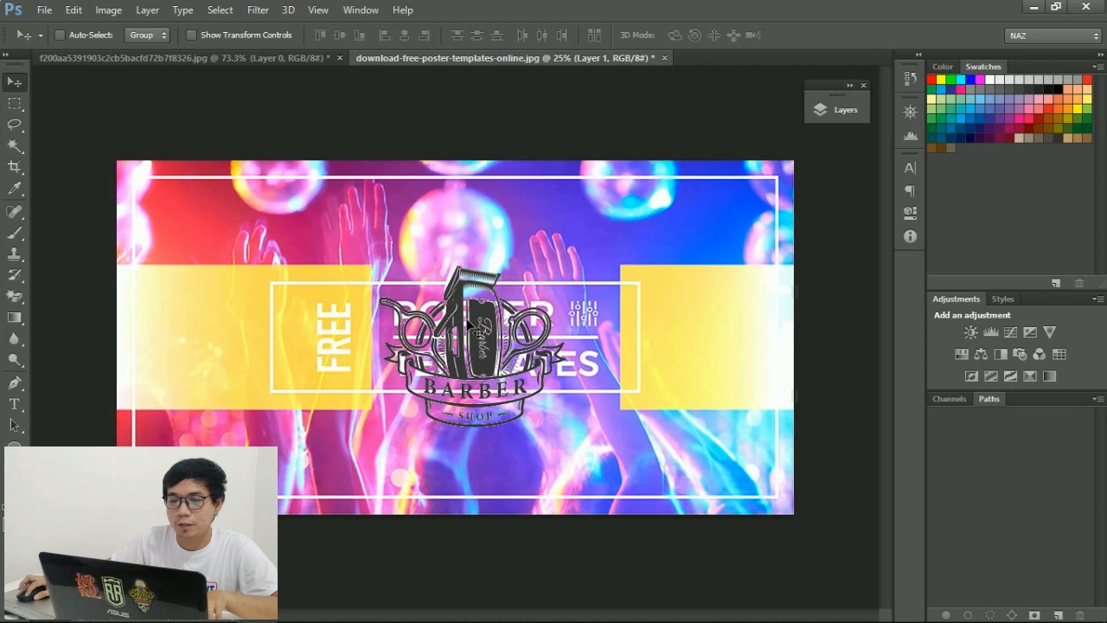
Try scaling the barber logo to about 59%, then undo the resize
key("ctrl+t")
left_click_drag(570, 433, 486, 364)
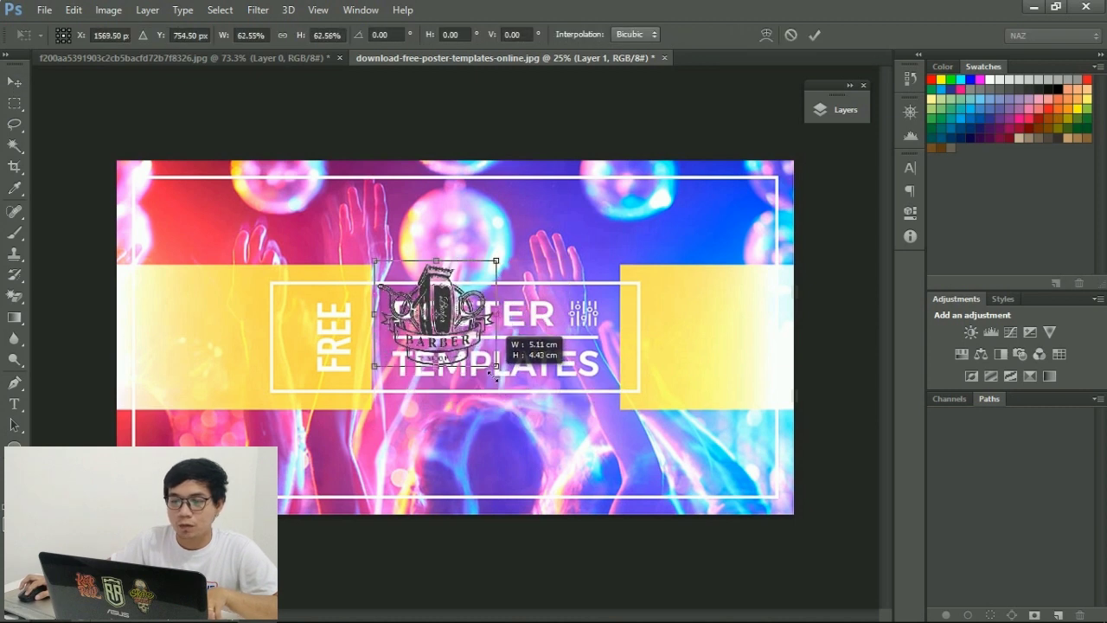
key("Return")
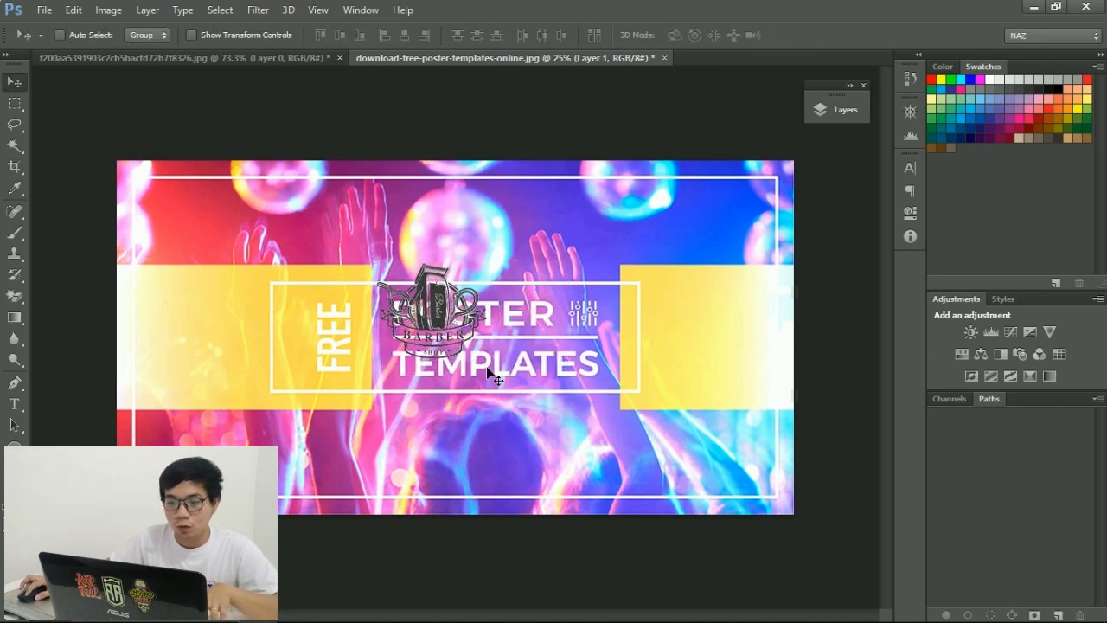
key("ctrl+z")
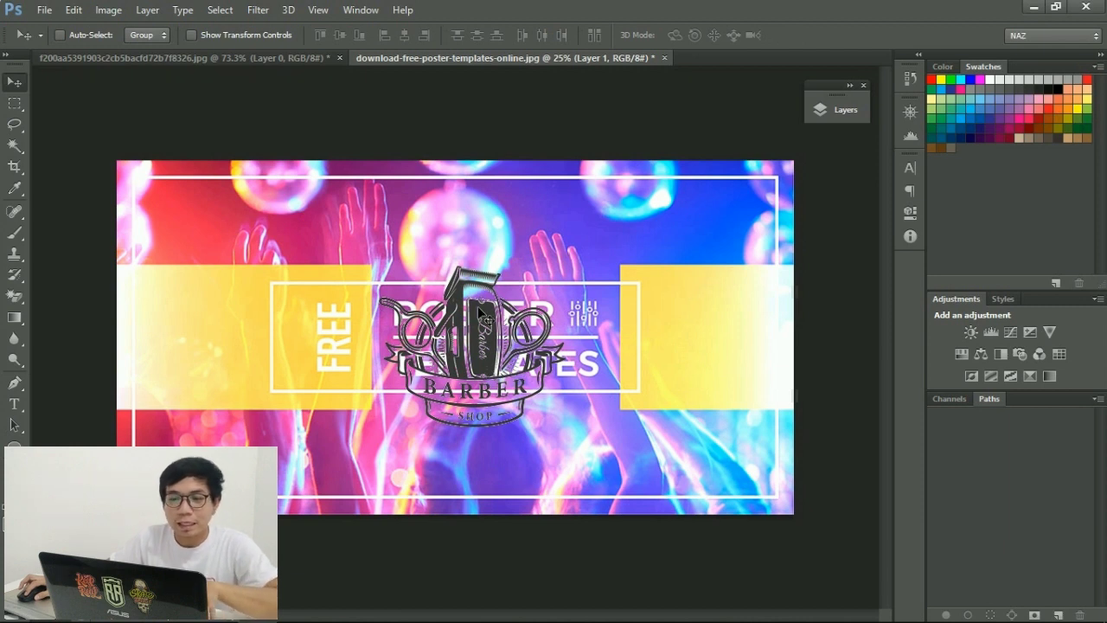
Scale the logo to about 61%, place it in the left yellow band, and remove extra copies
key("ctrl+t")
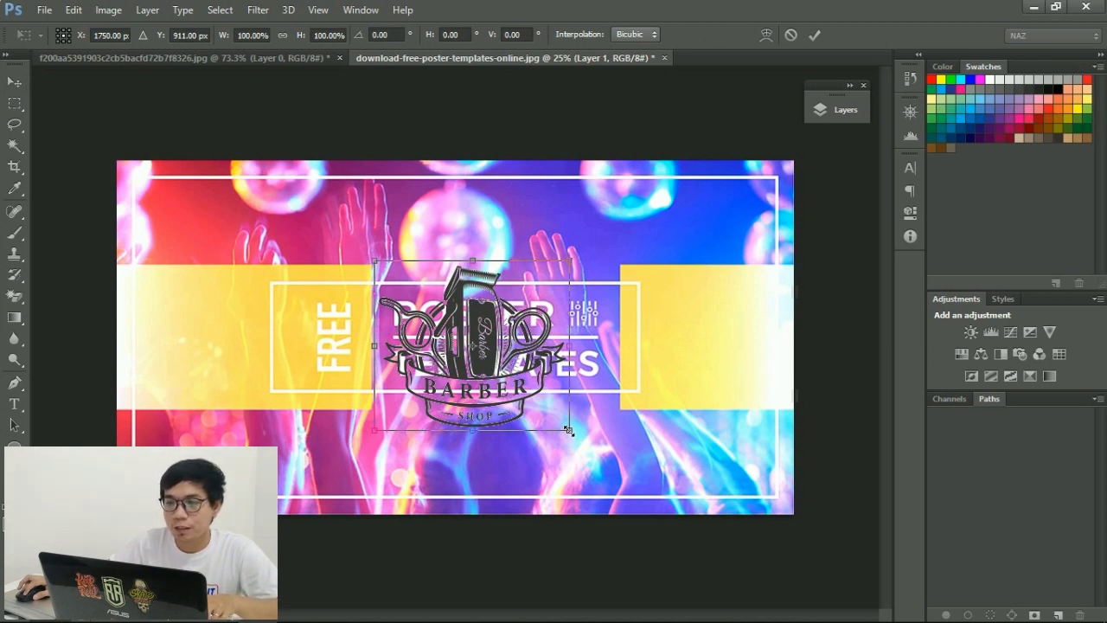
left_click_drag(568, 430, 534, 402)
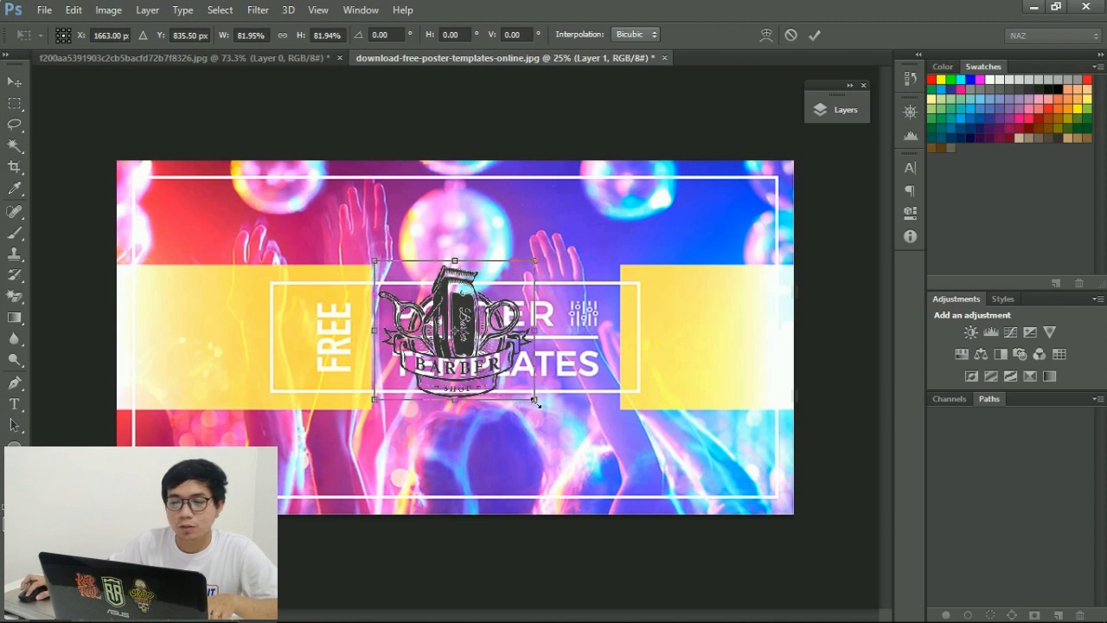
mouse_move(537, 403)
left_mouse_down()
mouse_move(500, 351)
mouse_move(485, 356)
left_mouse_up()
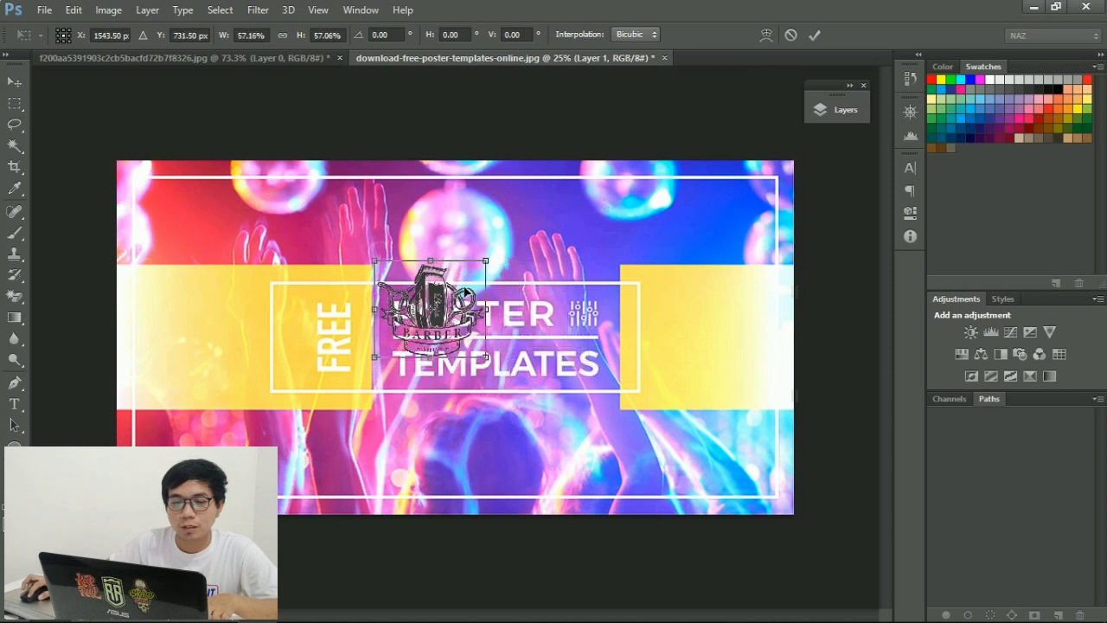
left_click_drag(443, 297, 220, 321)
key("Return")
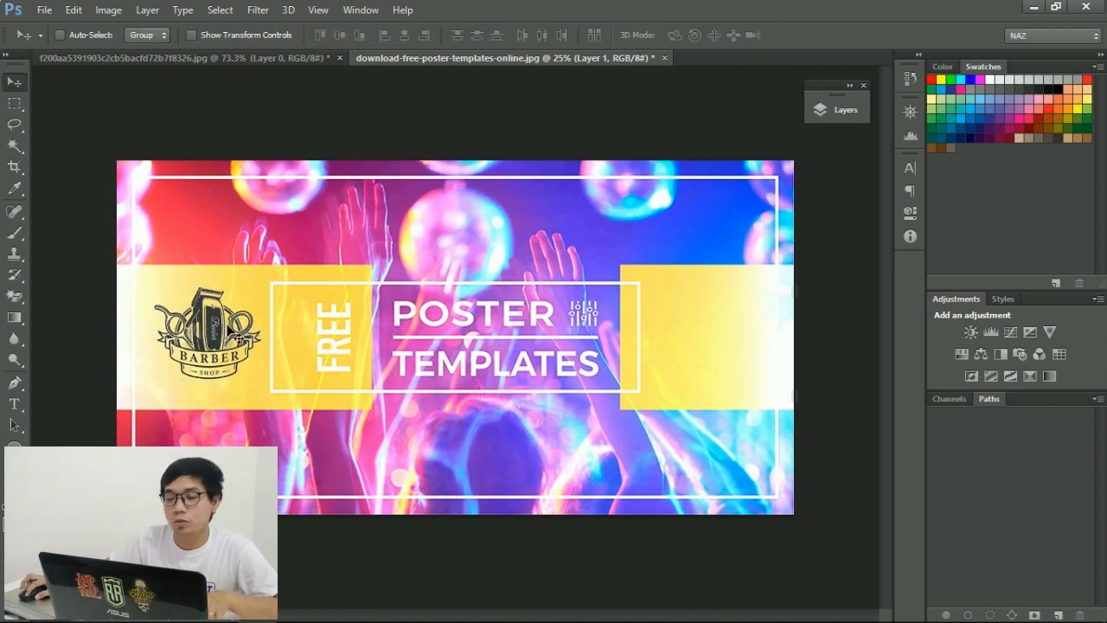
mouse_move(217, 333)
left_mouse_down()
mouse_move(286, 226)
mouse_move(625, 222)
left_mouse_up()
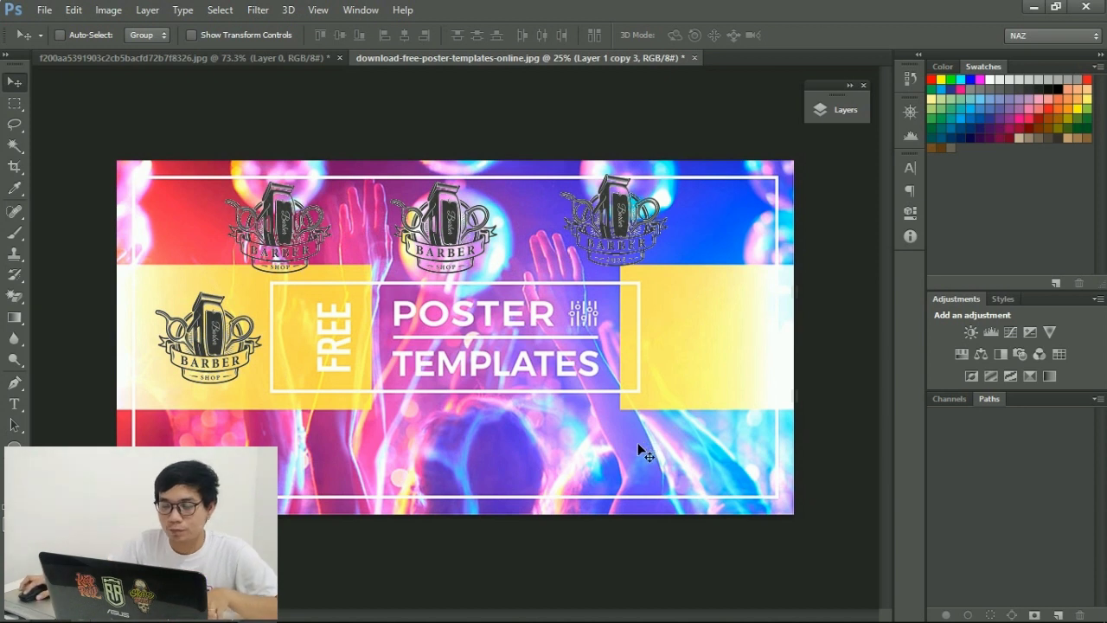
key("ctrl+alt+z")
key("ctrl+alt+z")
key("ctrl+alt+z")
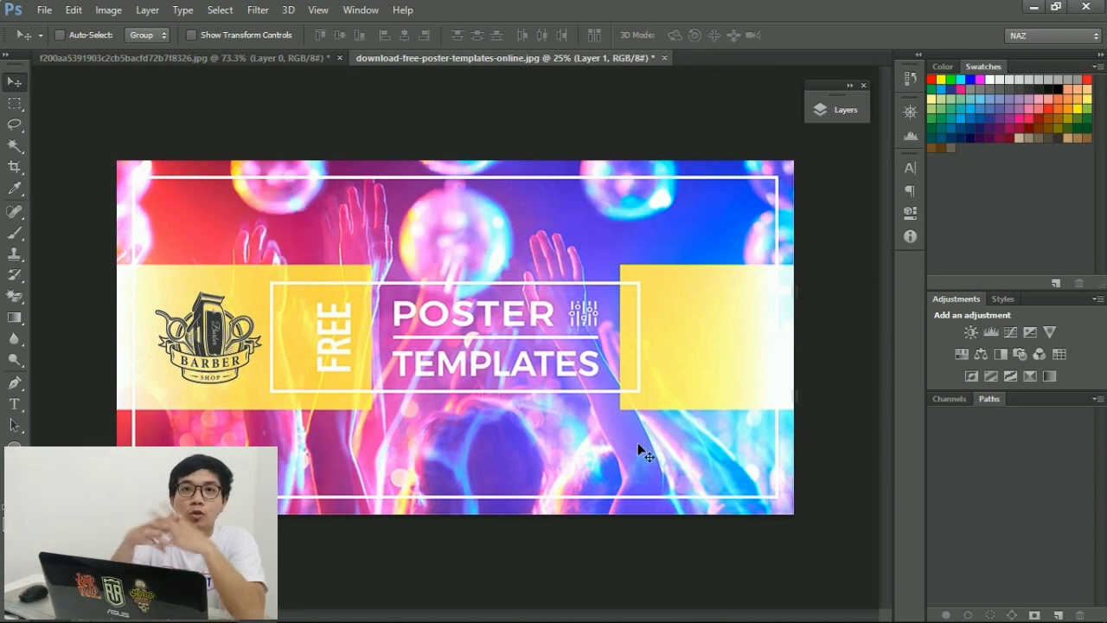